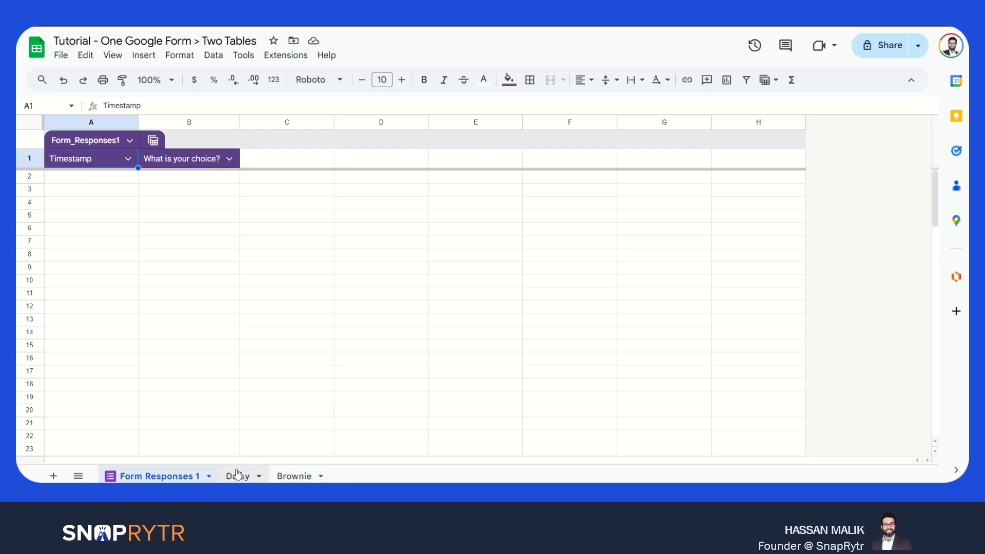
# - Look through the Brownie and Daisy sheets, and return to the Form Responses 1 sheet
pyautogui.click(289, 476)
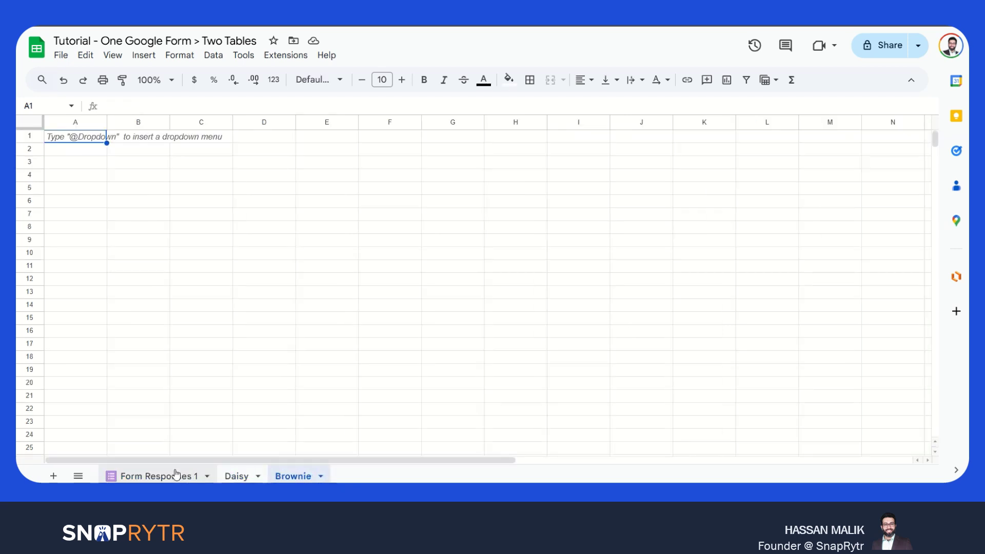
pyautogui.click(239, 476)
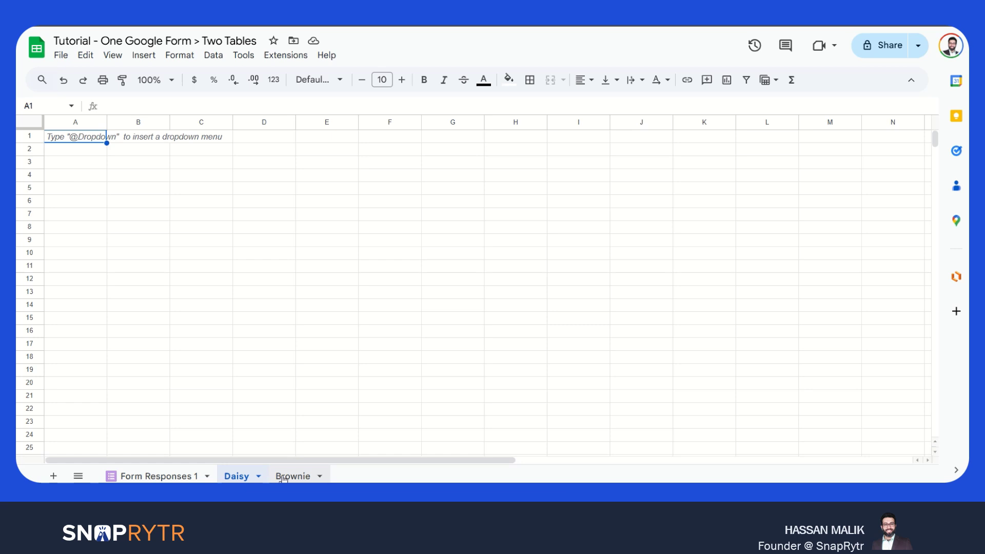
pyautogui.click(176, 476)
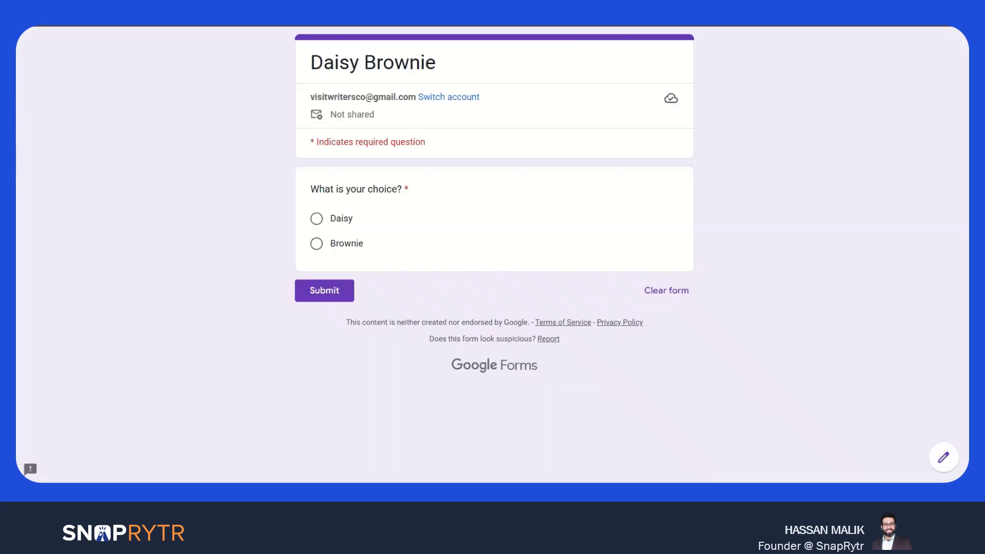
# - Submit three responses in the Daisy Brownie form, choosing Daisy for the first and Brownie for the other two
pyautogui.click(317, 219)
pyautogui.click(342, 291)
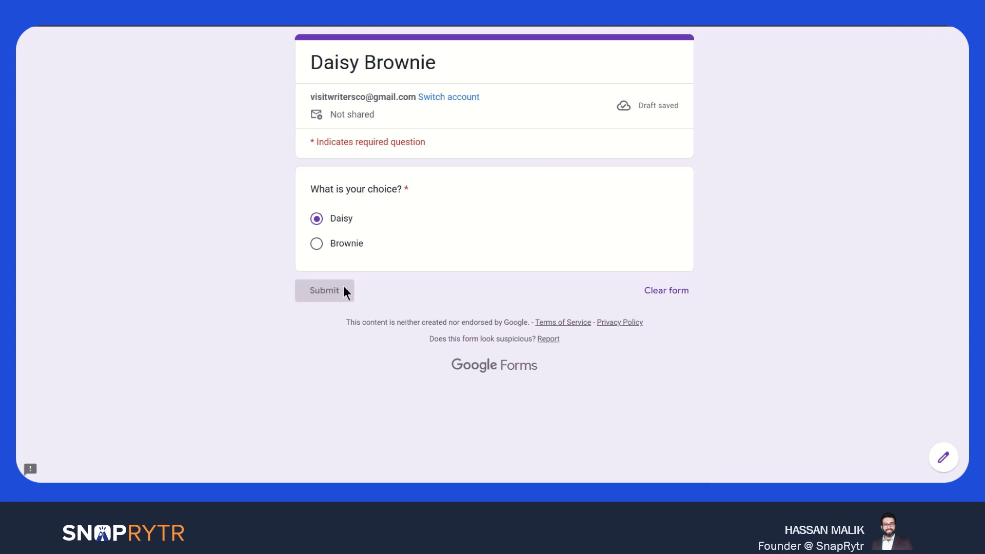
pyautogui.click(392, 131)
pyautogui.click(317, 244)
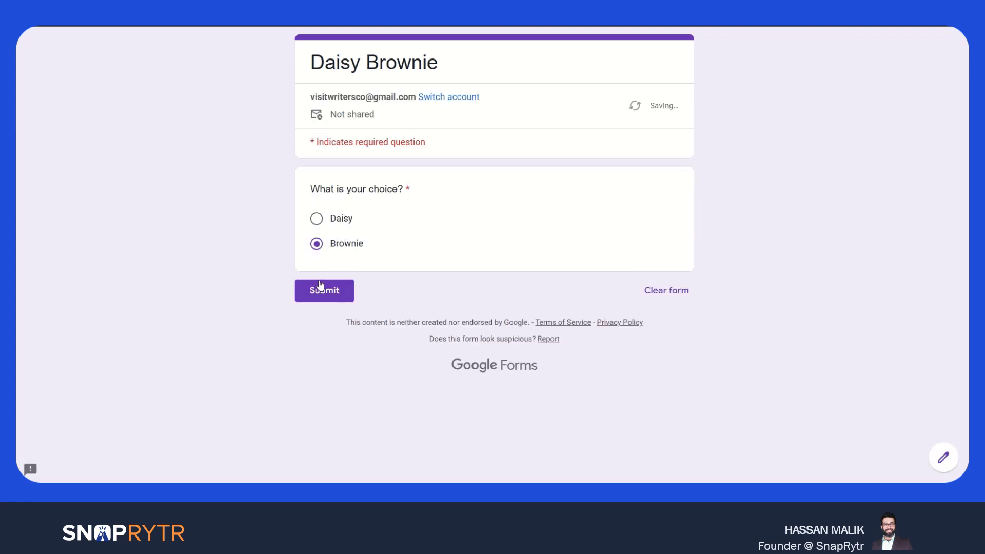
pyautogui.click(320, 285)
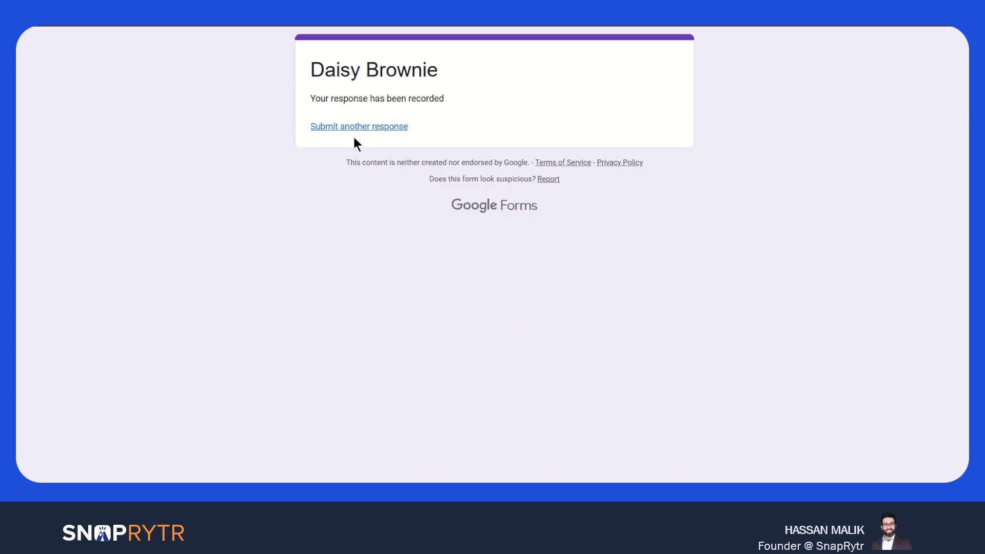
pyautogui.click(346, 129)
pyautogui.click(317, 244)
pyautogui.click(317, 291)
# - Submit four more form responses, choosing Daisy for two and Brownie for two
pyautogui.click(316, 218)
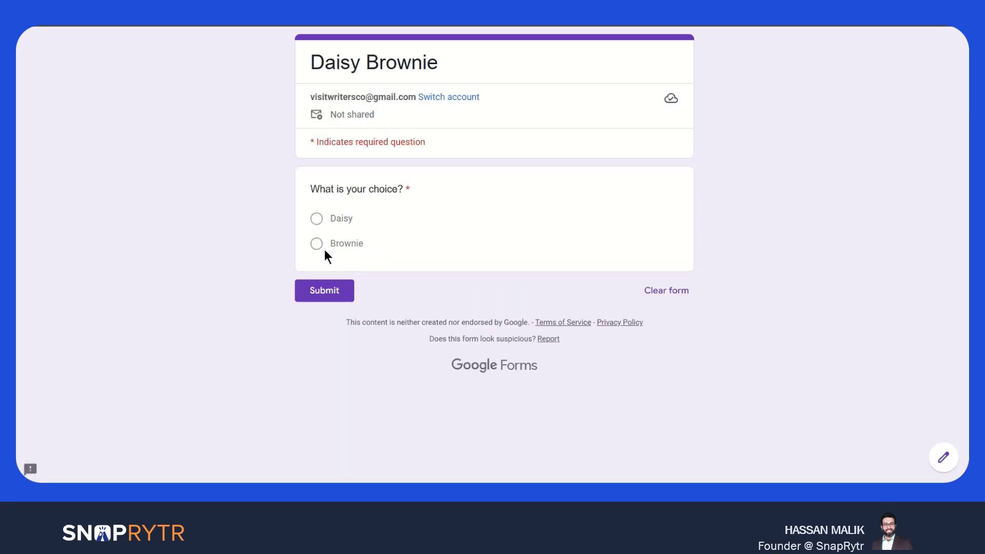
pyautogui.click(317, 219)
pyautogui.click(315, 287)
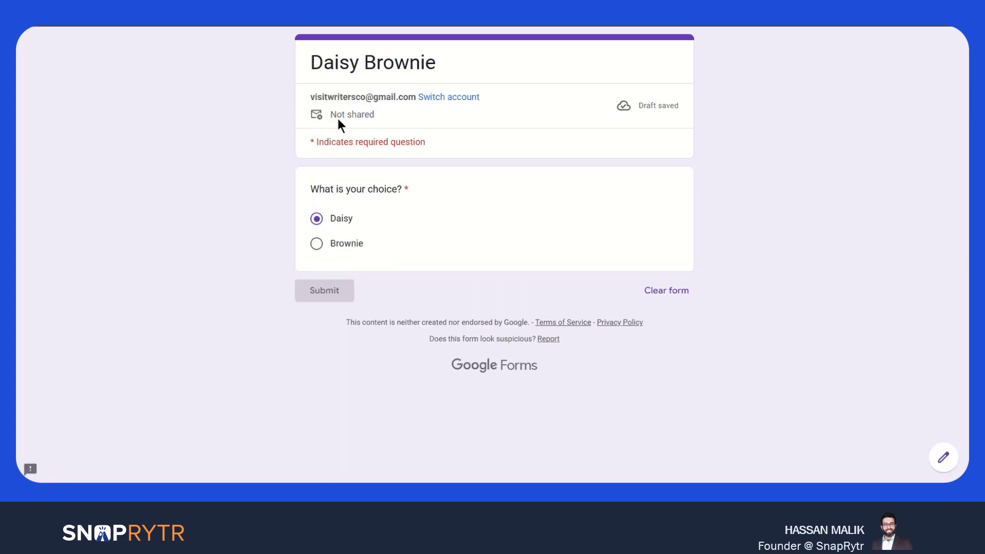
pyautogui.click(345, 127)
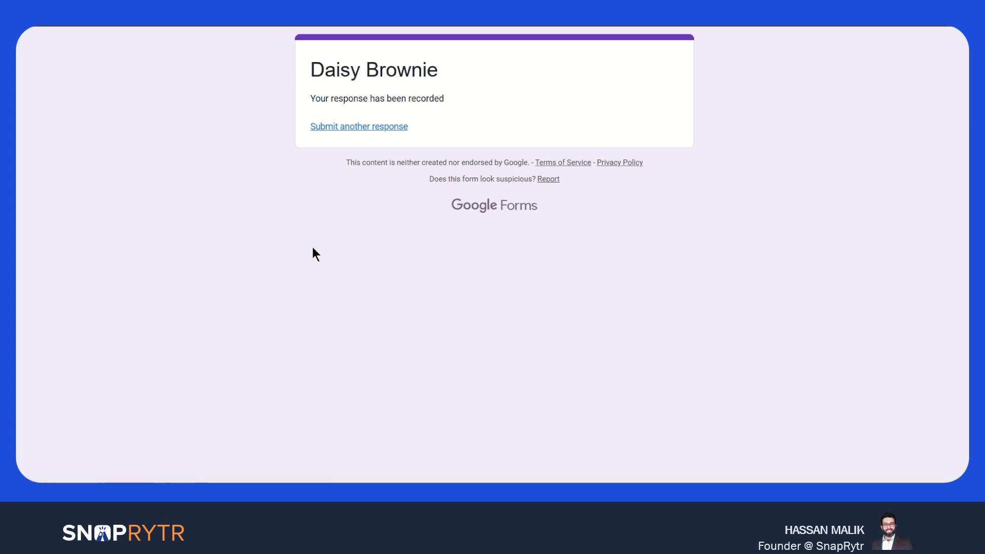
pyautogui.click(316, 244)
pyautogui.click(324, 290)
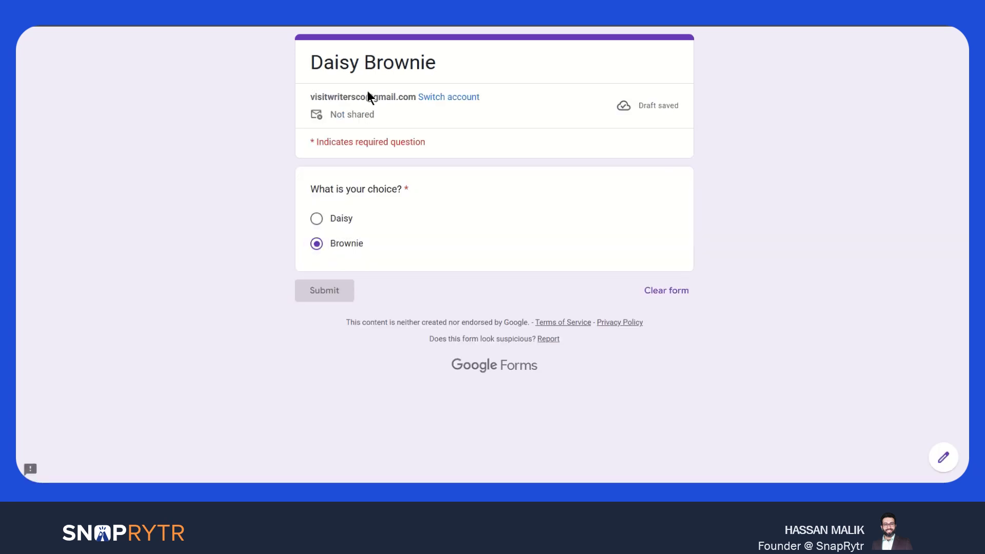
pyautogui.click(354, 127)
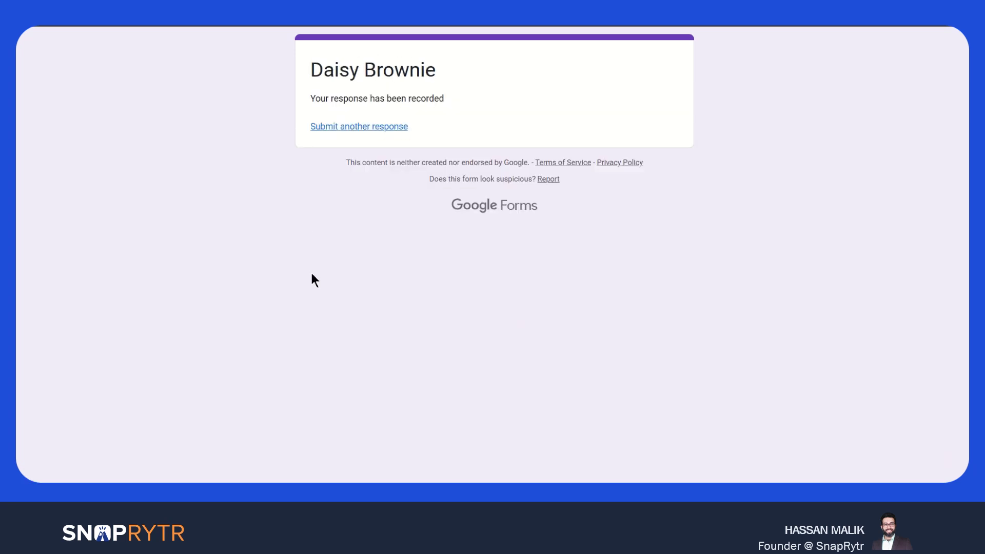
pyautogui.click(316, 244)
pyautogui.click(319, 290)
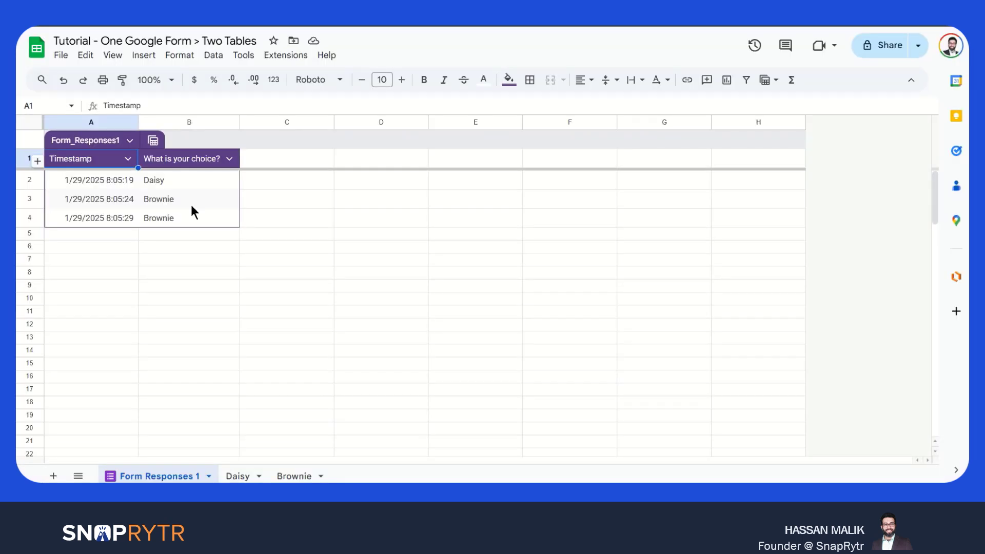
# - Switch to the Google Sheets responses spreadsheet and create a view grouping the Form_Responses1 table by "What is your choice?"
pyautogui.click(236, 245)
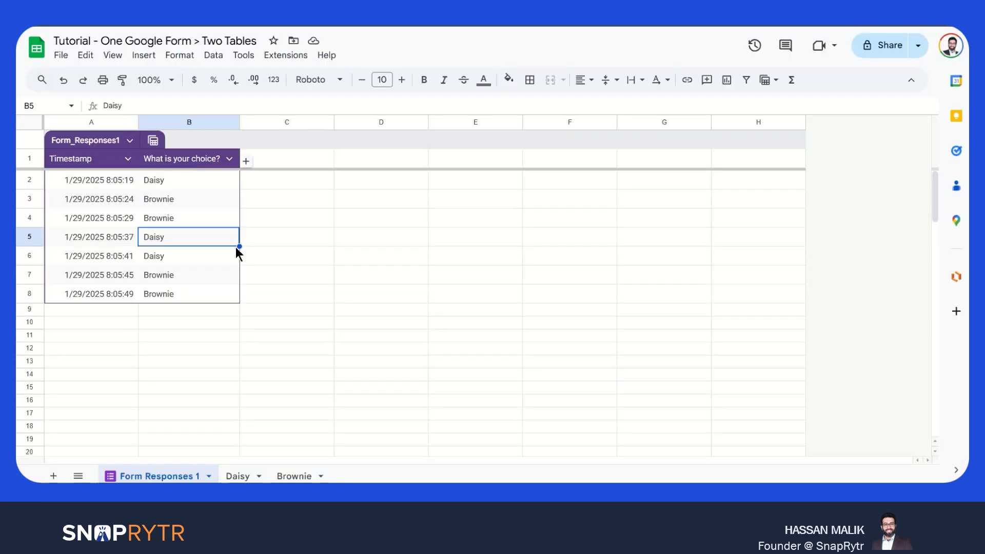
pyautogui.click(272, 243)
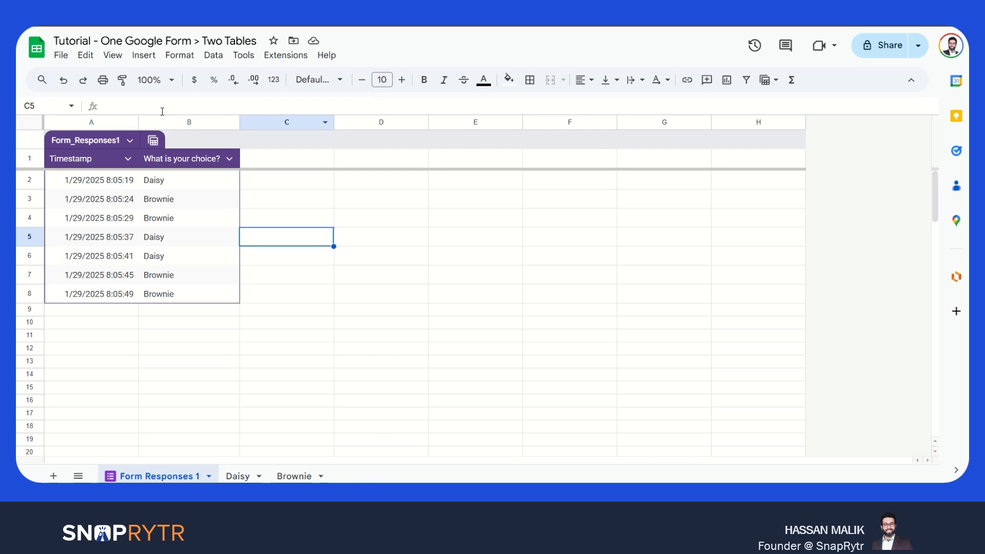
pyautogui.click(154, 141)
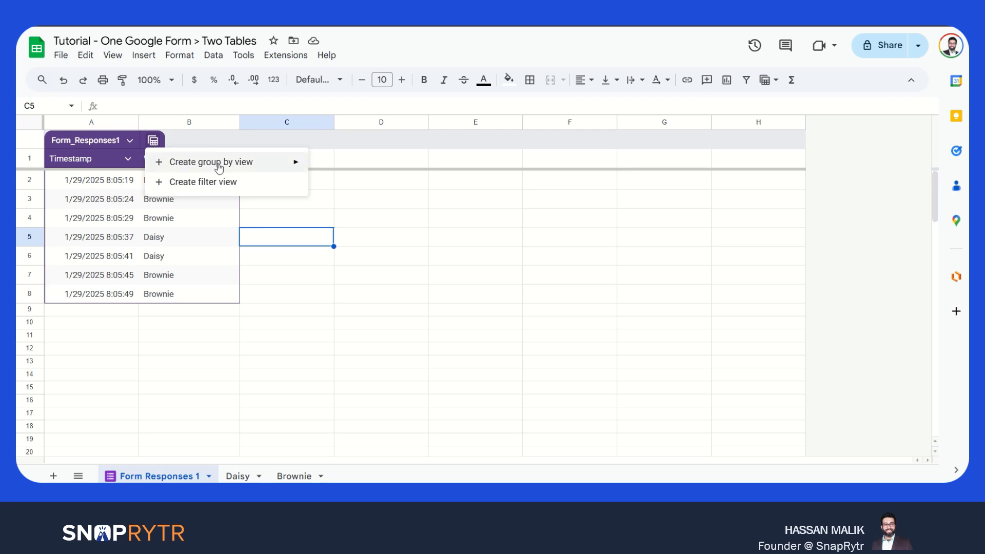
pyautogui.moveTo(237, 162)
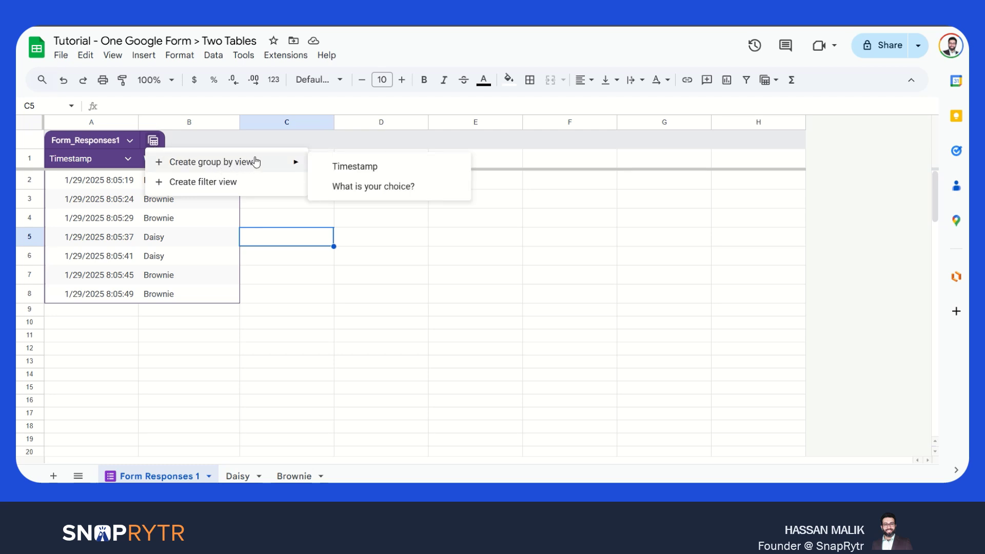
pyautogui.click(389, 191)
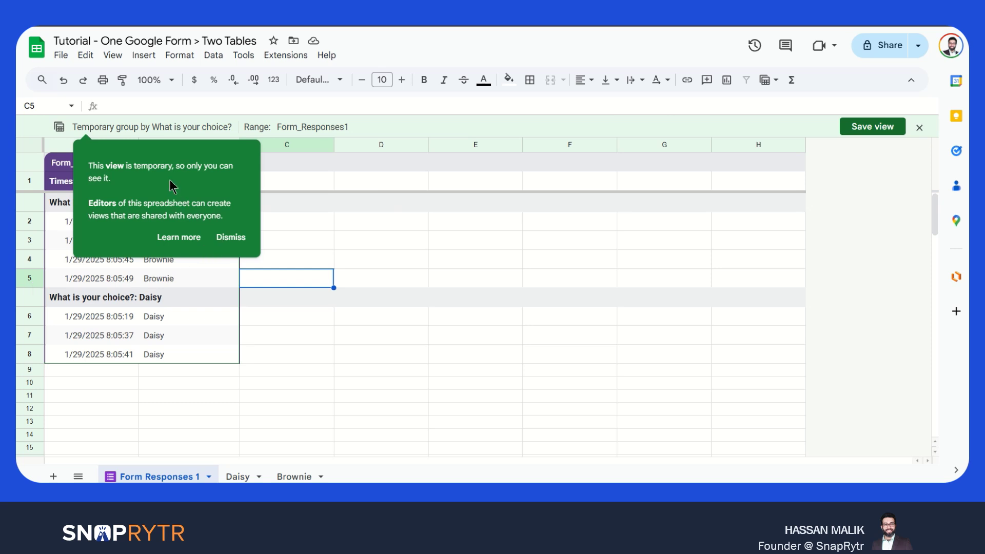
pyautogui.click(244, 240)
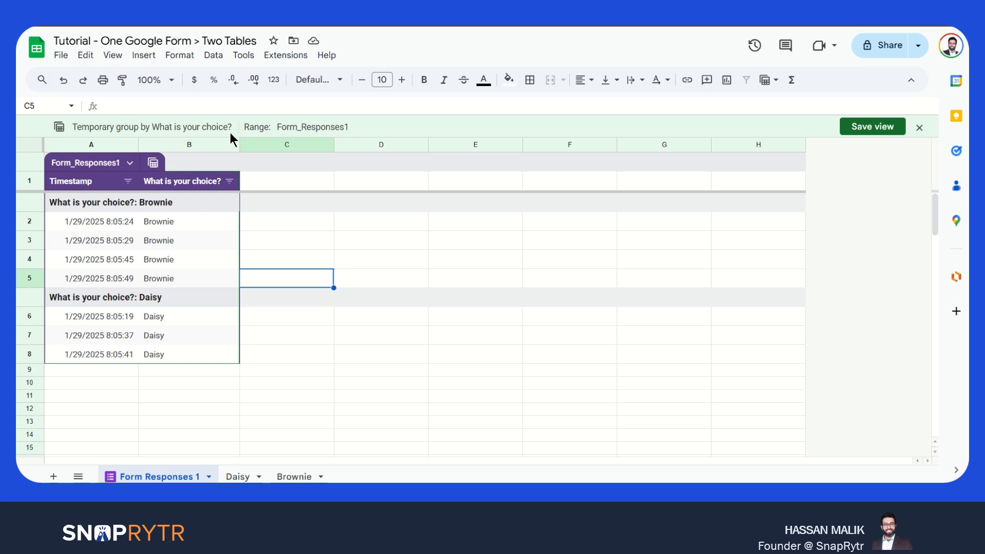
# - Open the naming dialog for the grouped view, cancel it, and exit the view without saving
pyautogui.click(852, 128)
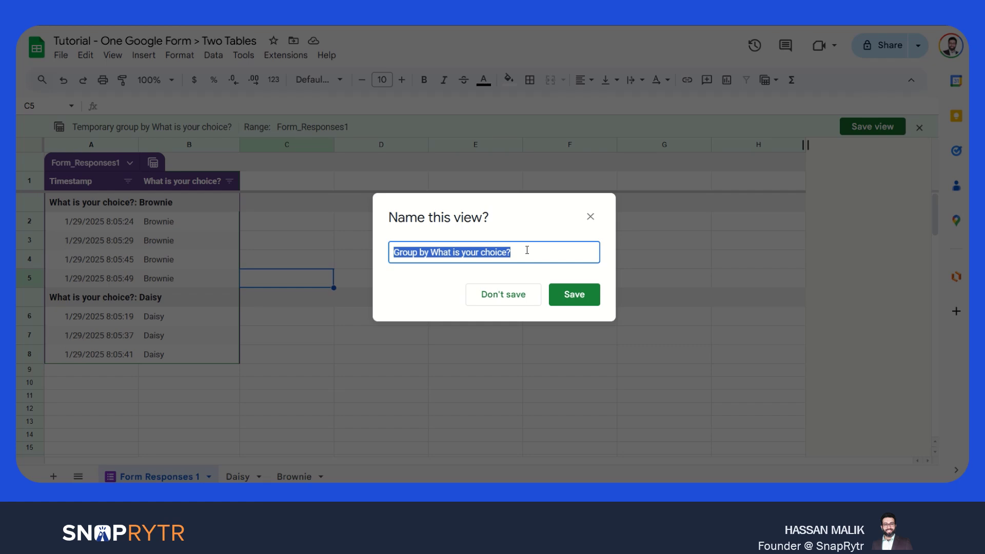
pyautogui.click(593, 221)
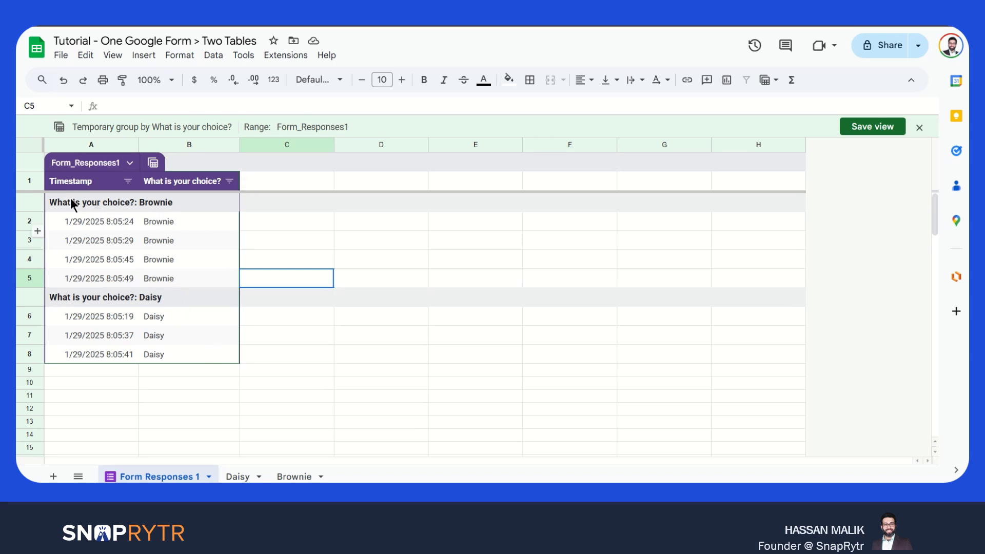
pyautogui.click(202, 351)
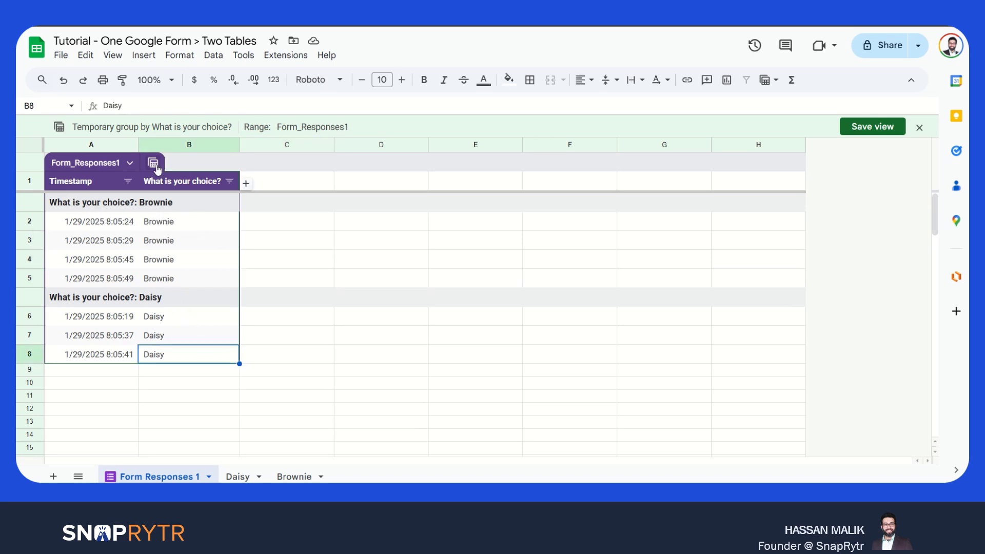
pyautogui.click(154, 164)
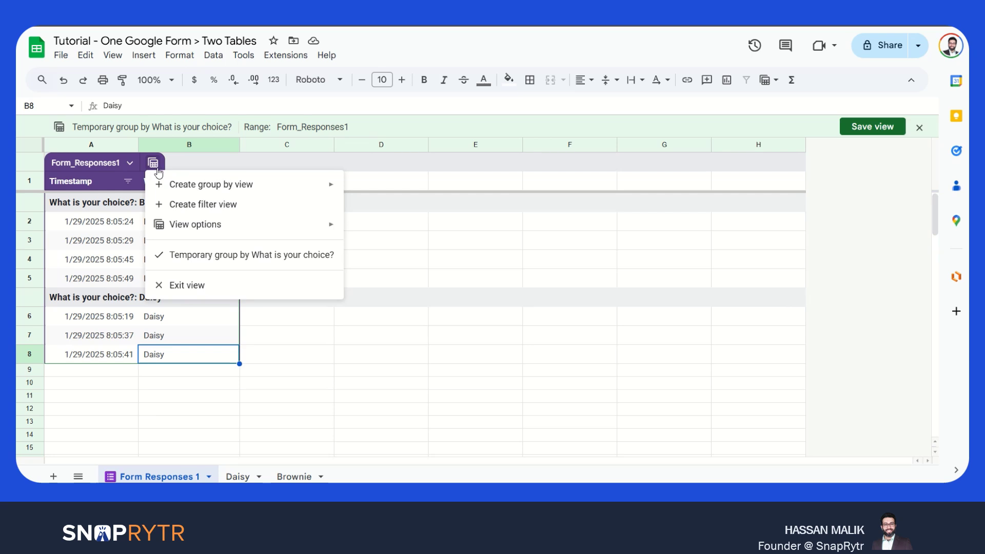
pyautogui.click(236, 283)
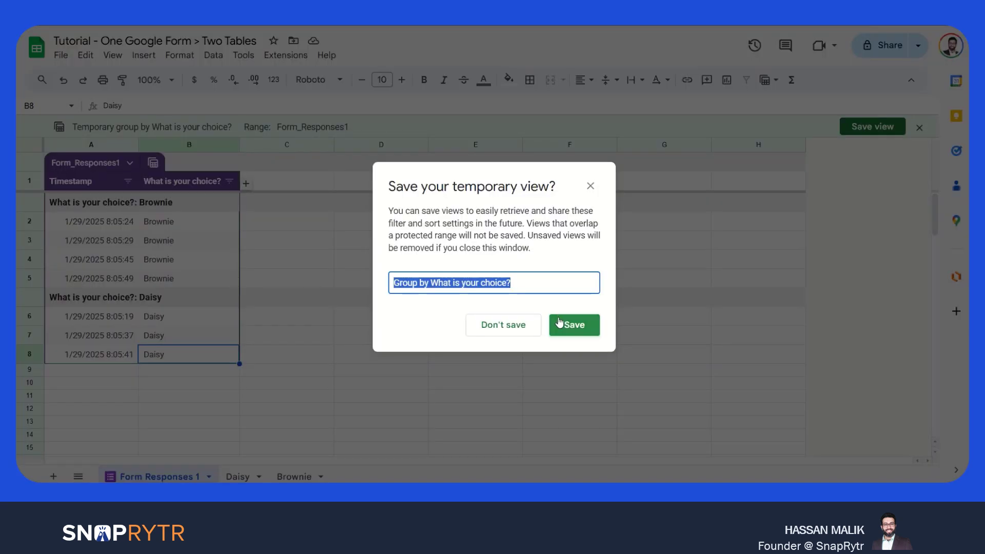
pyautogui.click(523, 331)
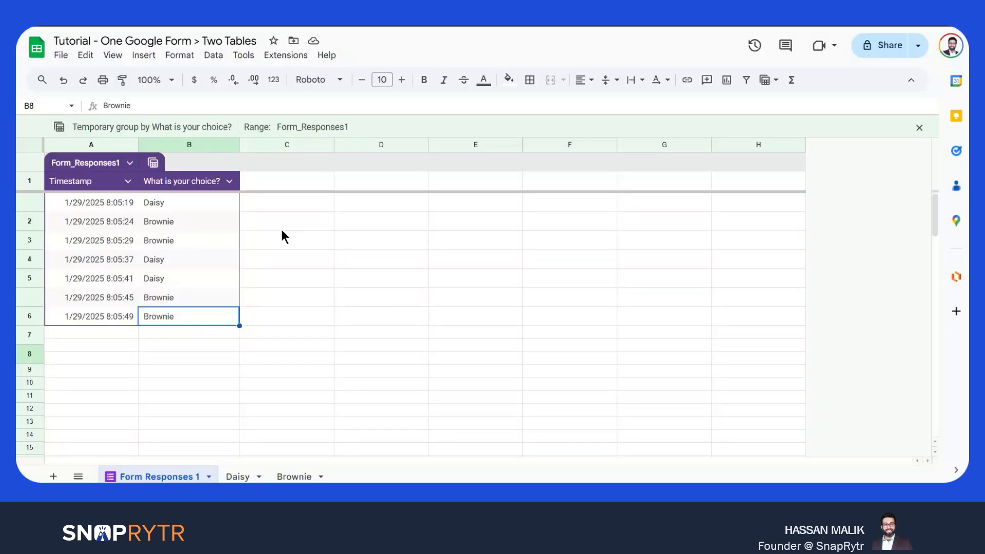
# - Create a filter view on the Form_Responses1 table and filter "What is your choice?" to only Brownie
pyautogui.click(153, 140)
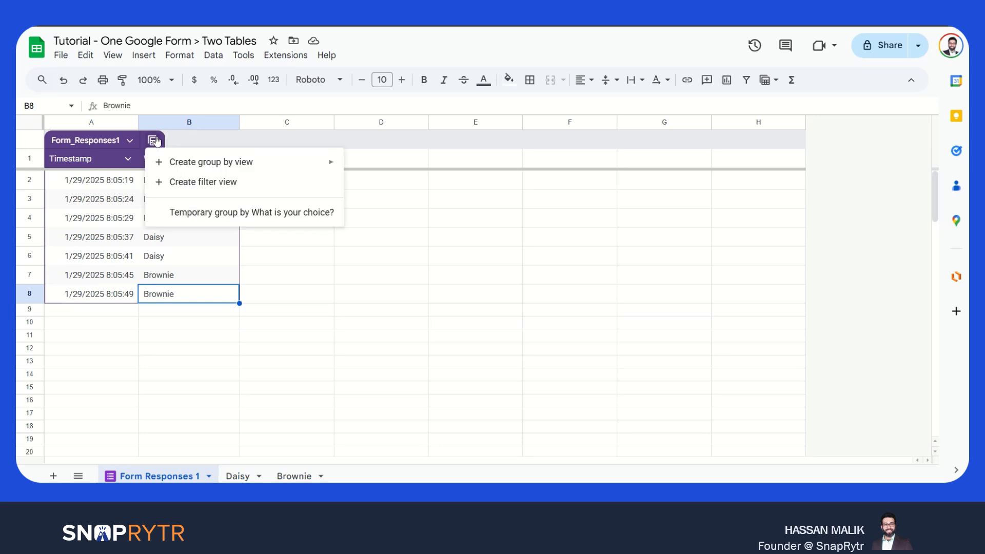
pyautogui.click(290, 183)
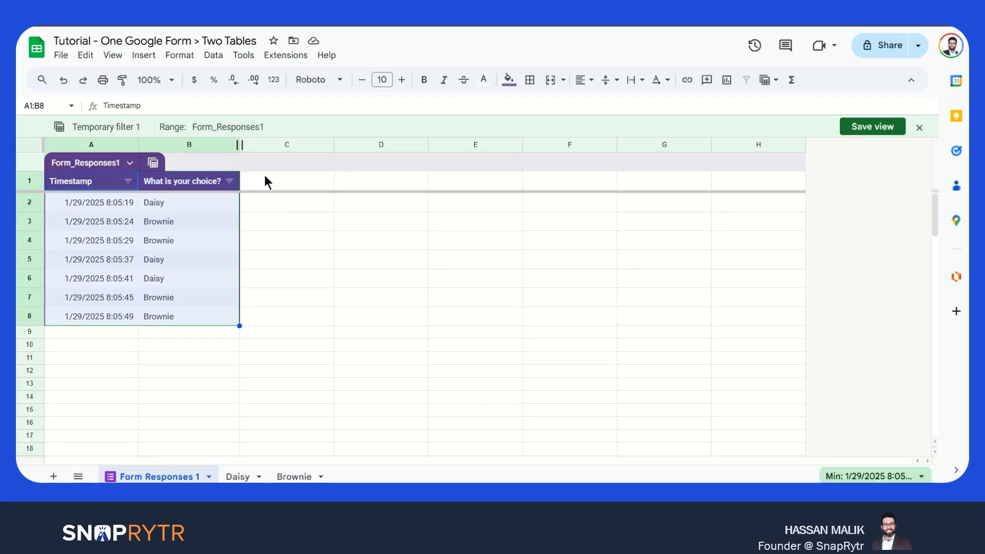
pyautogui.click(229, 181)
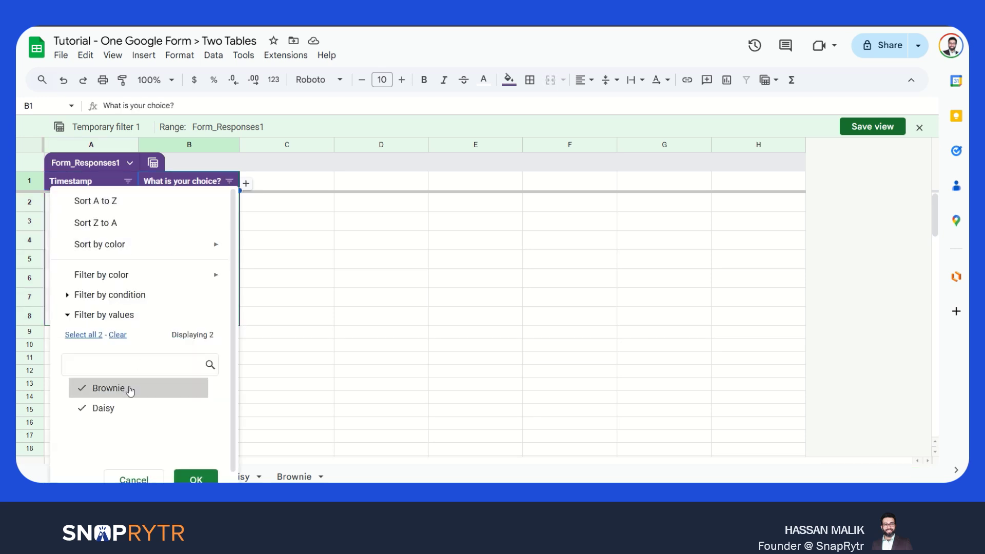
pyautogui.click(125, 408)
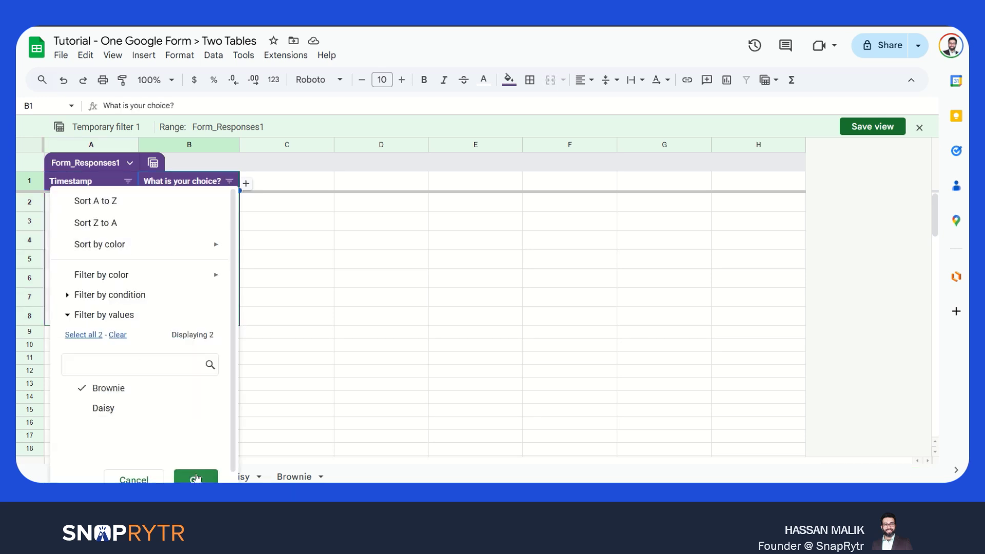
pyautogui.click(194, 477)
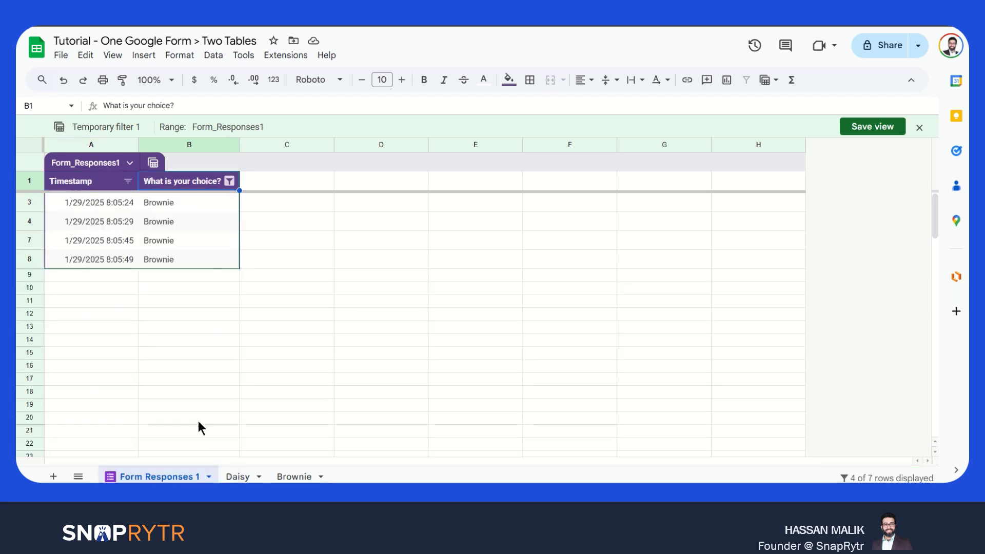
pyautogui.click(268, 230)
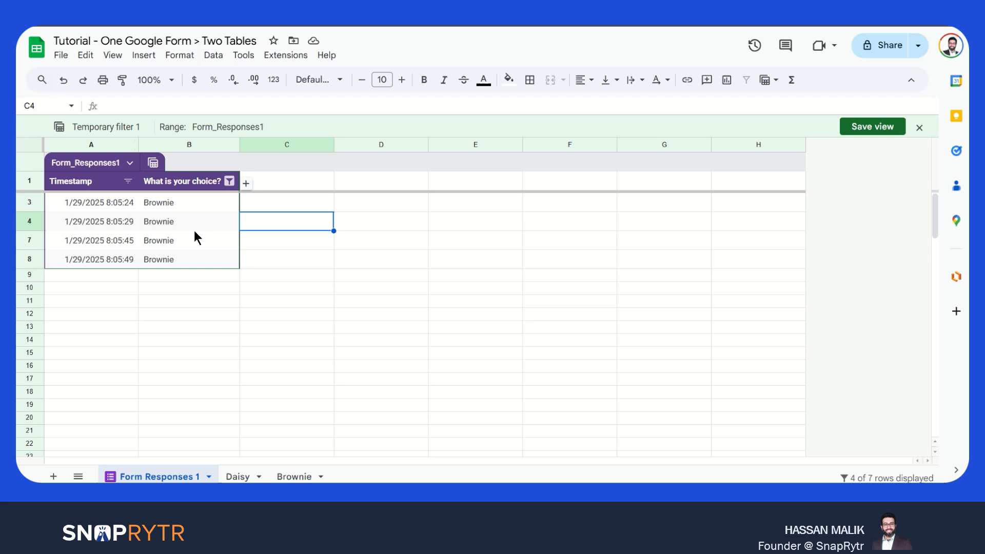
# - Include Daisy again in the "What is your choice?" filter and exit the temporary filter view
pyautogui.click(228, 180)
pyautogui.click(117, 420)
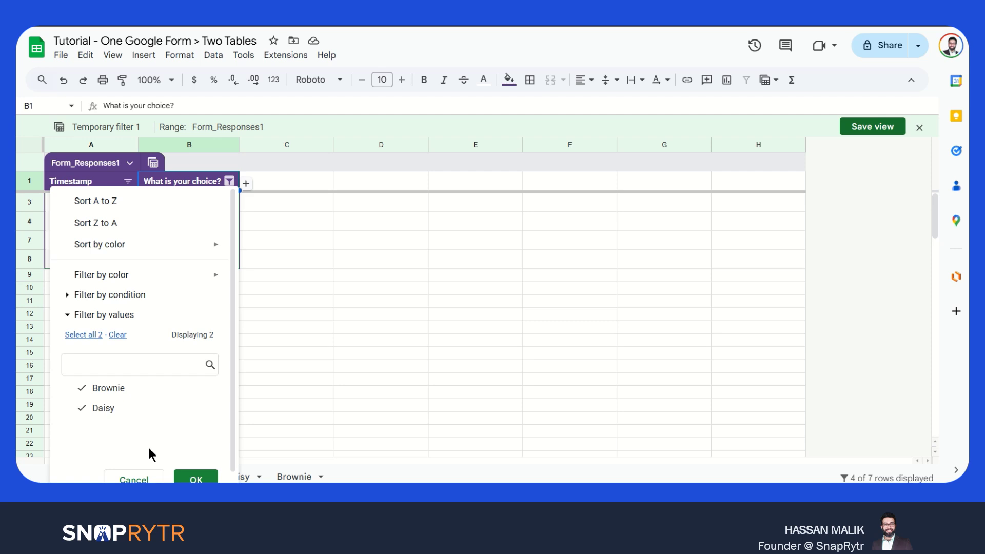
pyautogui.click(193, 478)
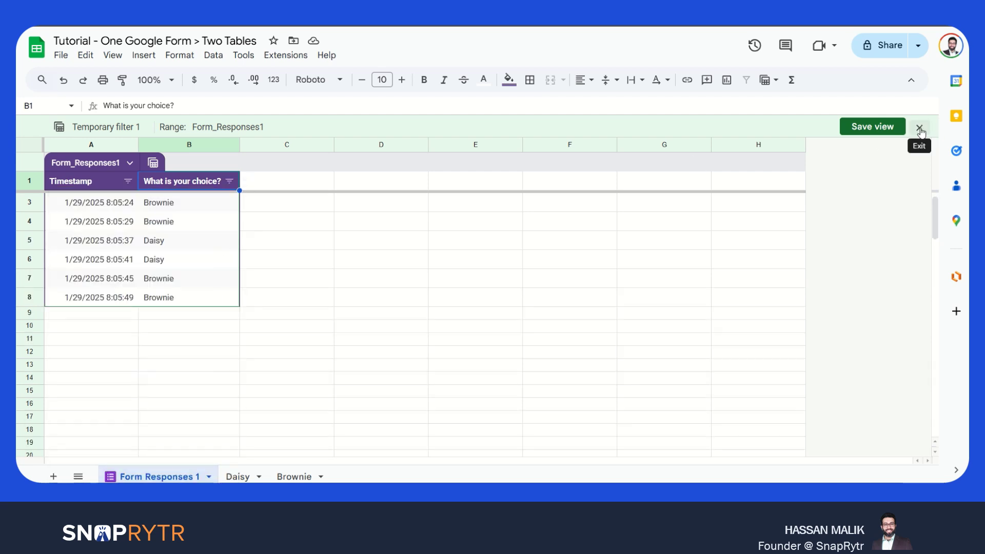
pyautogui.click(152, 163)
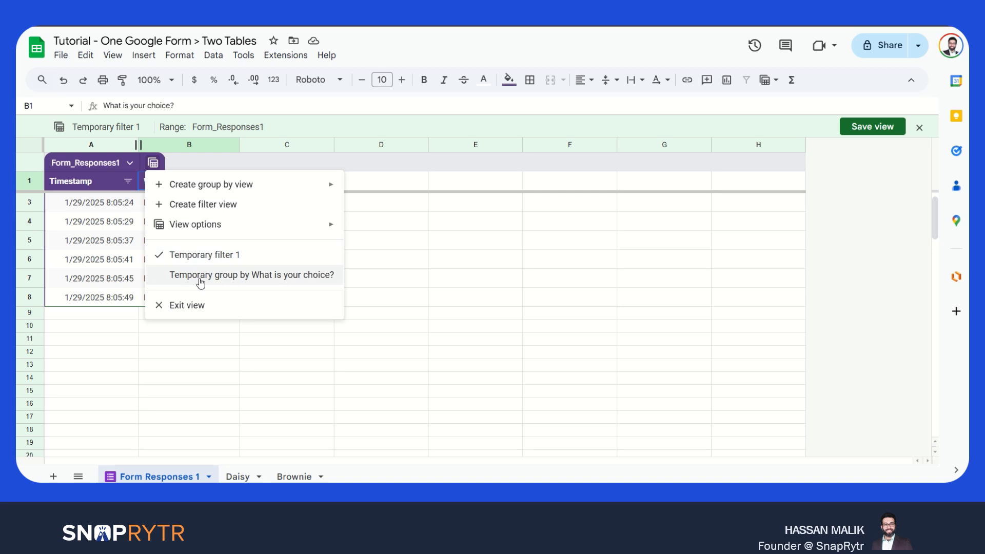
pyautogui.click(202, 307)
pyautogui.click(547, 305)
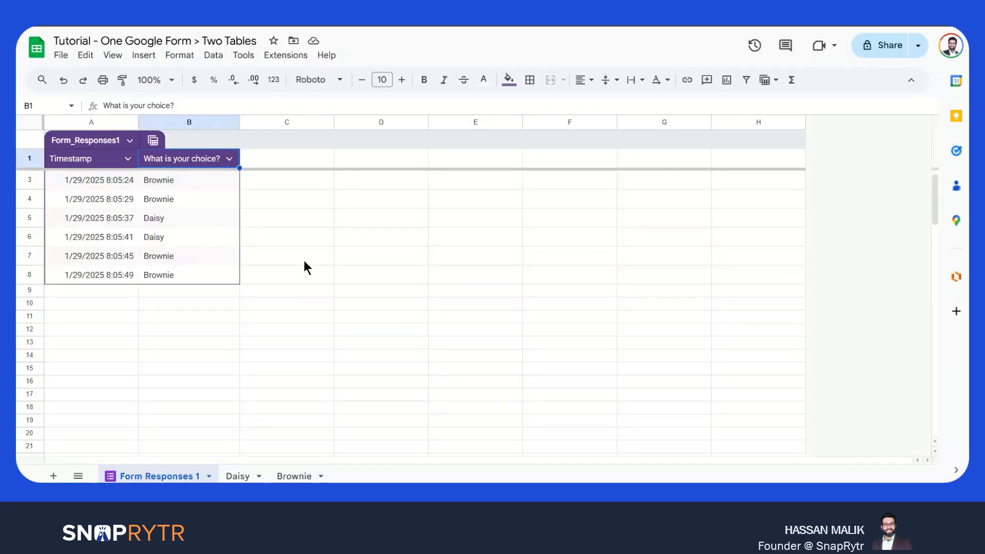
pyautogui.click(298, 261)
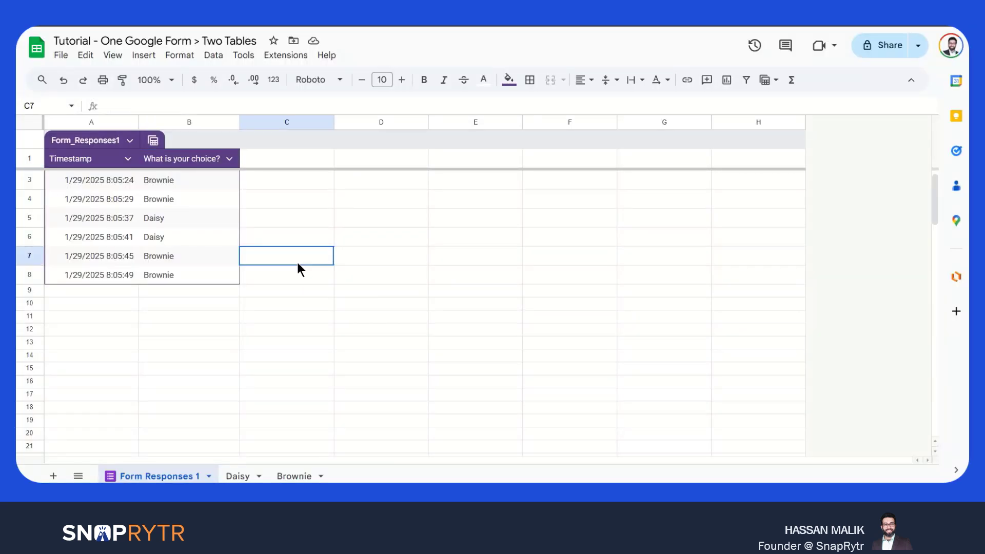
# - In cell A1 of the Daisy sheet, enter =query('Form Responses 1'!A:B,"select * where B='Daisy'",0)
pyautogui.click(240, 473)
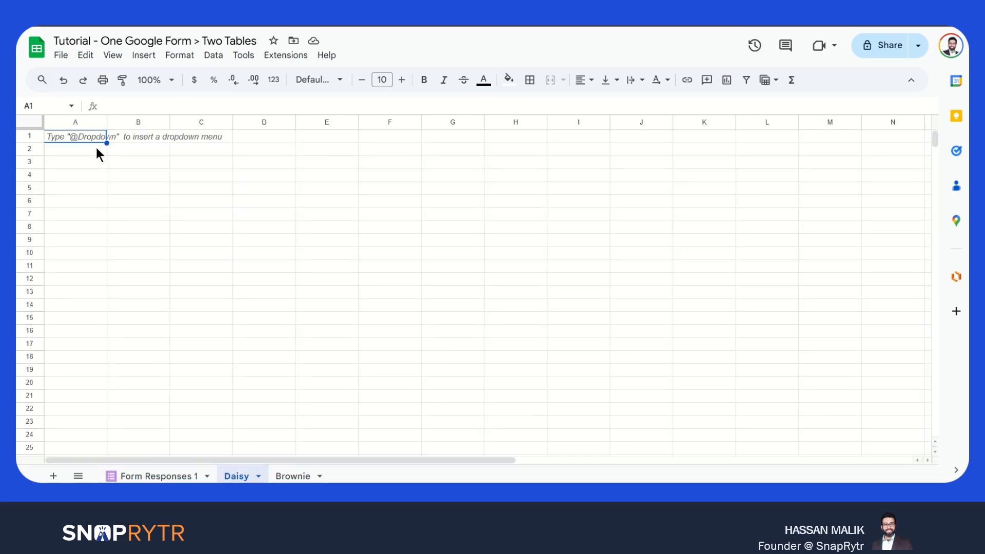
pyautogui.write('=')
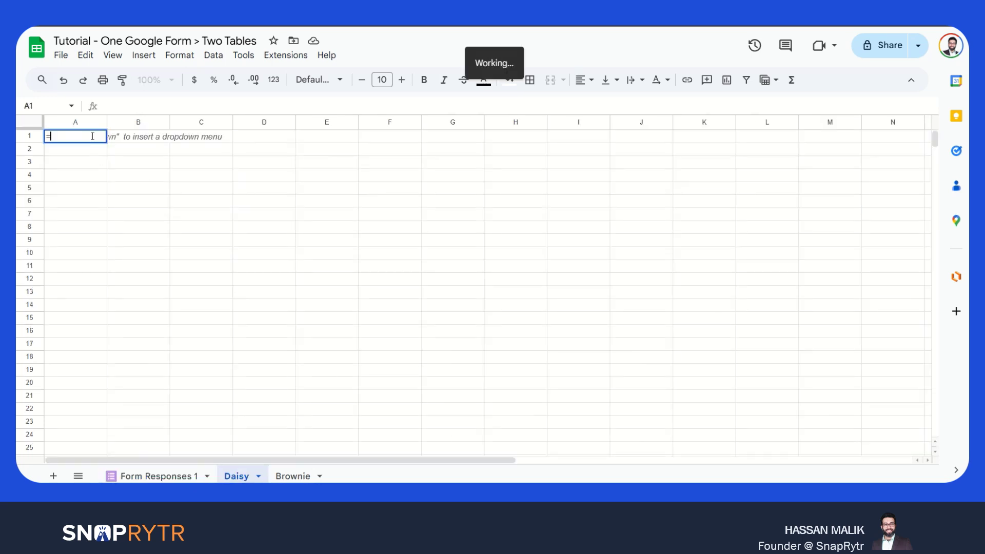
pyautogui.write('query(')
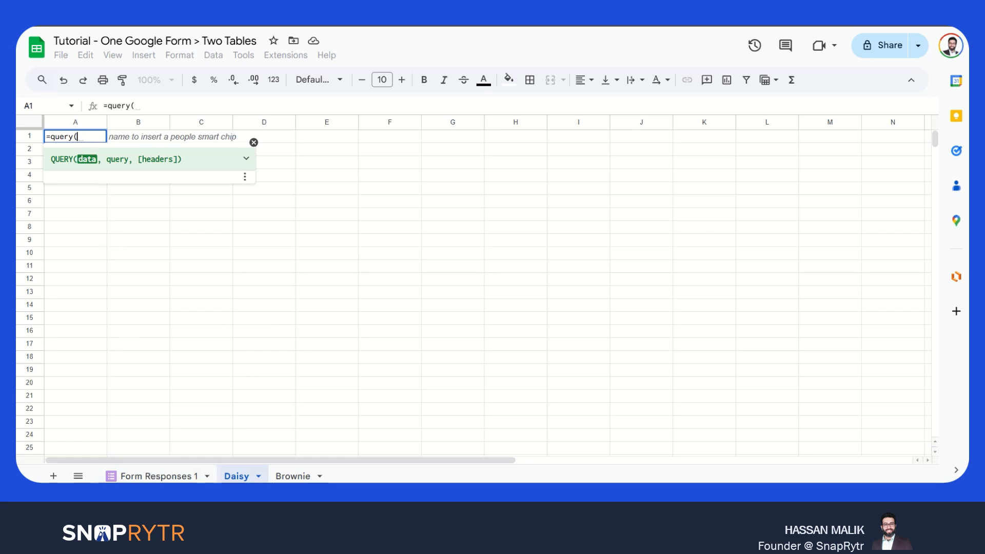
pyautogui.click(157, 476)
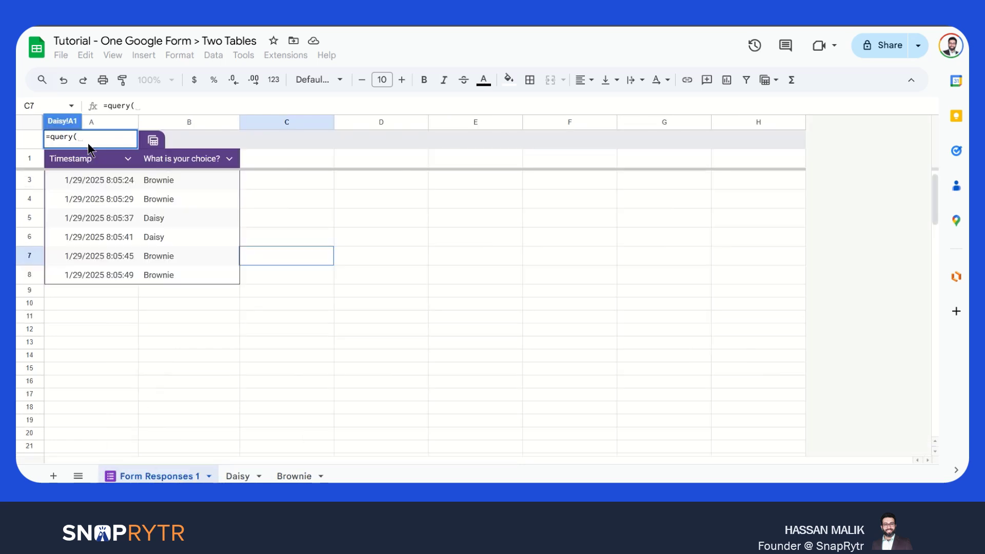
pyautogui.moveTo(214, 121); pyautogui.dragTo(107, 119)
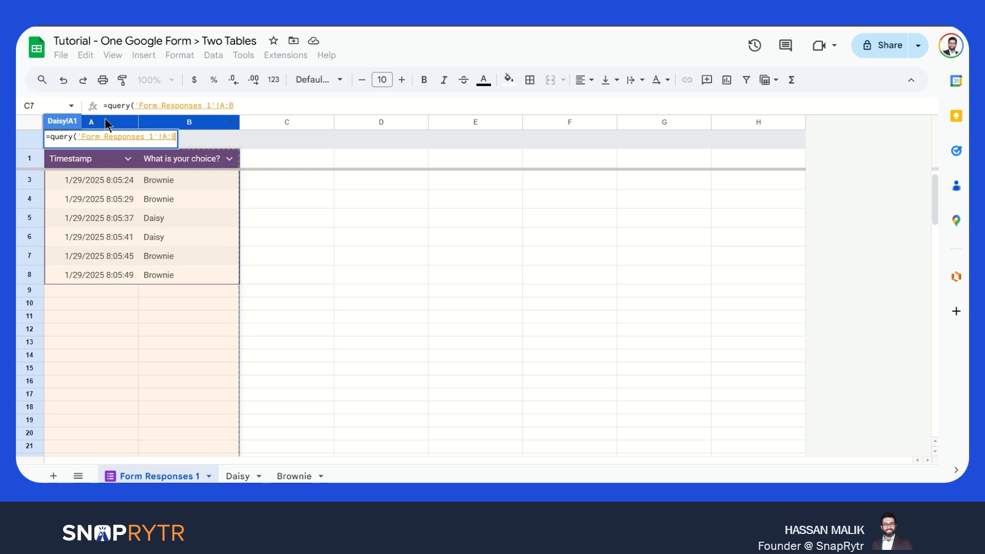
pyautogui.write(',"sel')
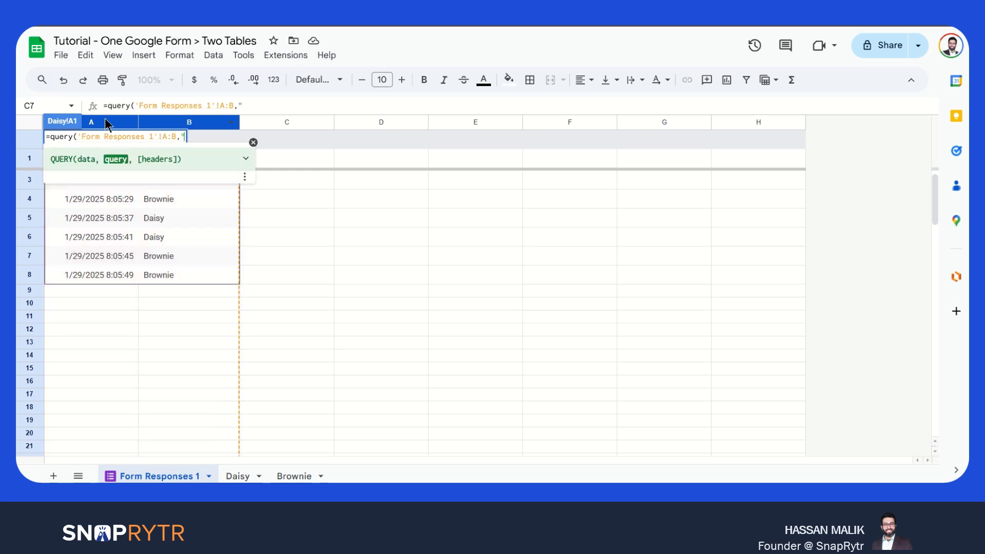
pyautogui.write('ect *')
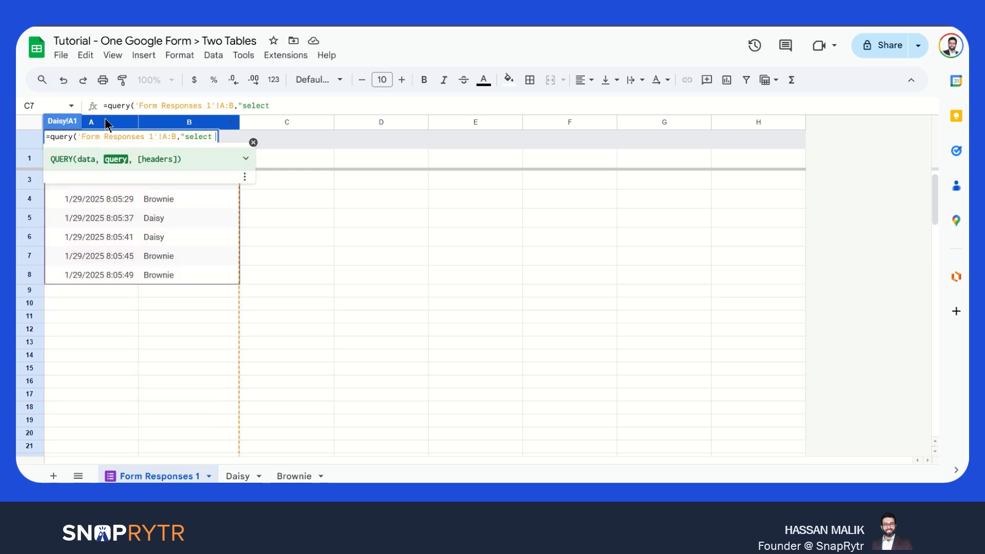
pyautogui.write(' where B=')
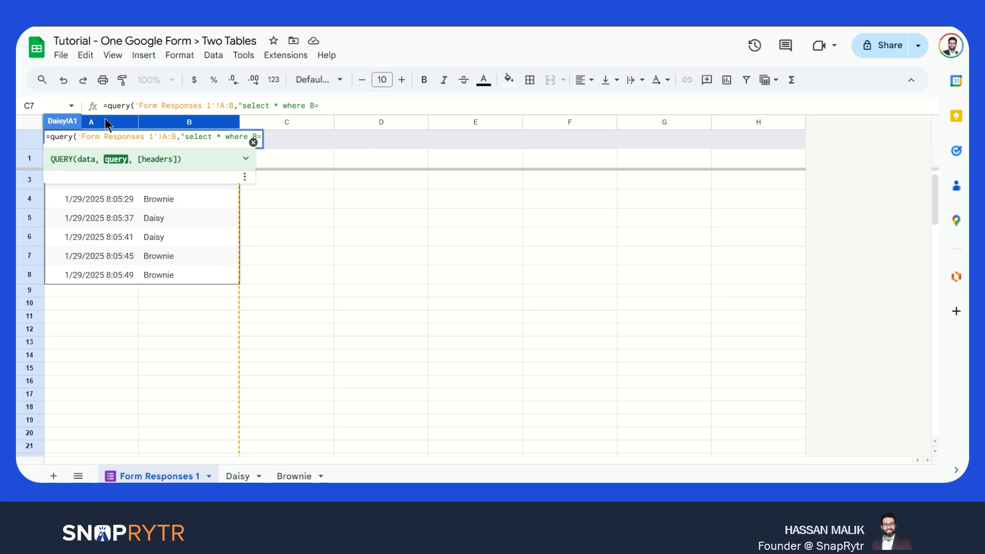
pyautogui.write("'Dais")
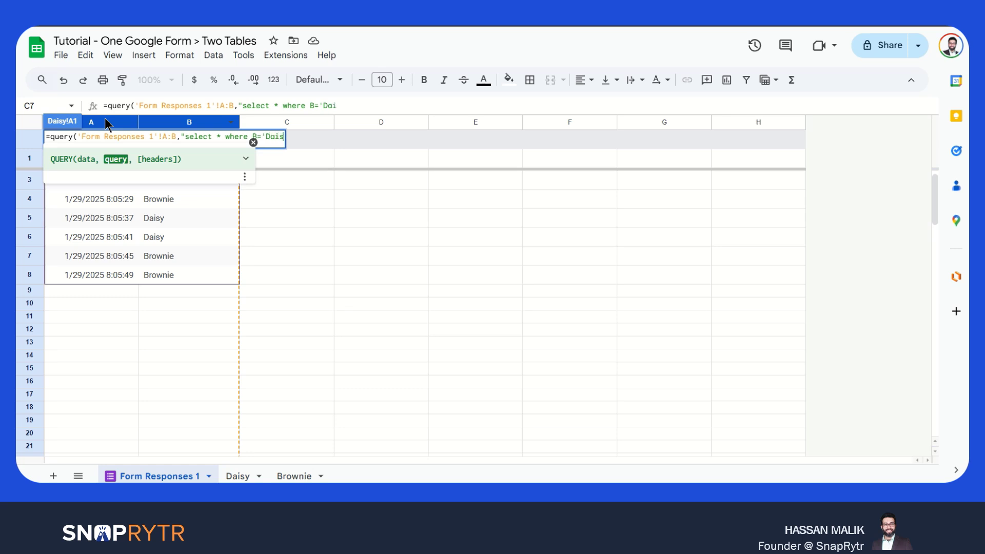
pyautogui.write("y',0")
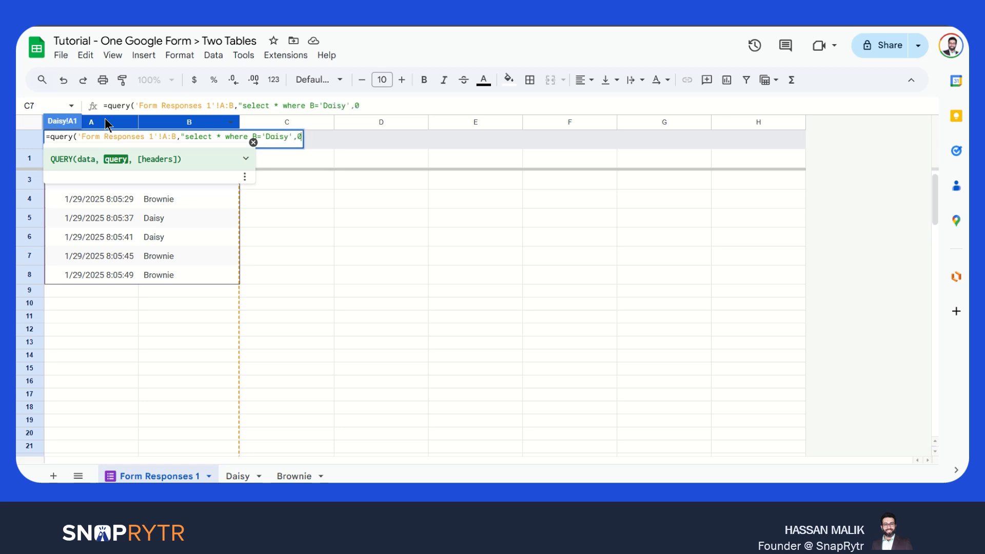
pyautogui.press('BackSpace')
pyautogui.press('BackSpace')
pyautogui.write('",0')
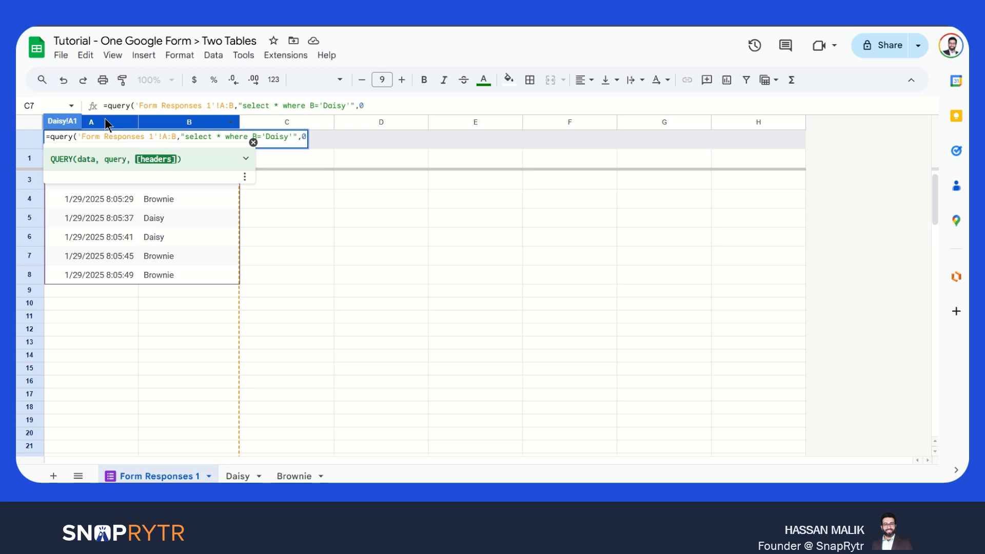
pyautogui.write(')')
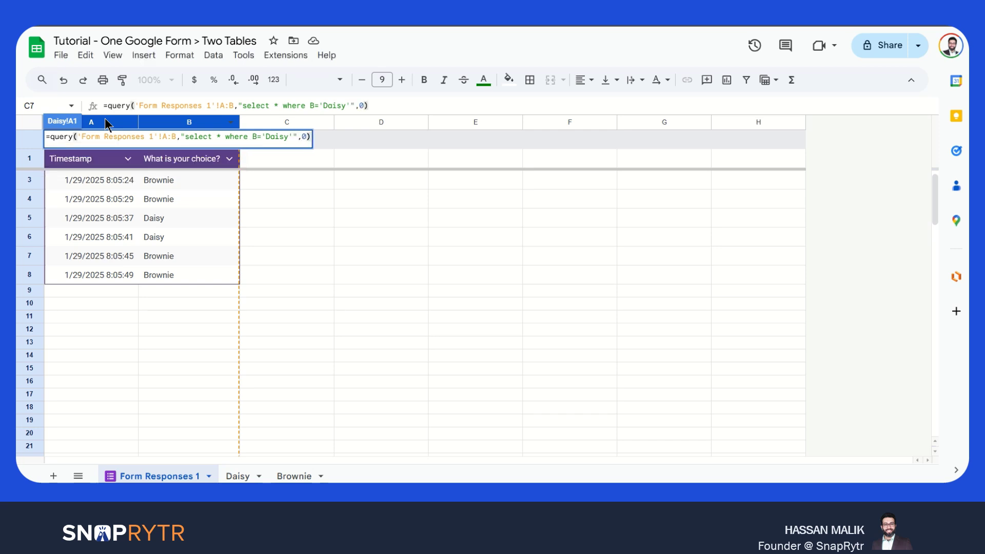
pyautogui.press('Return')
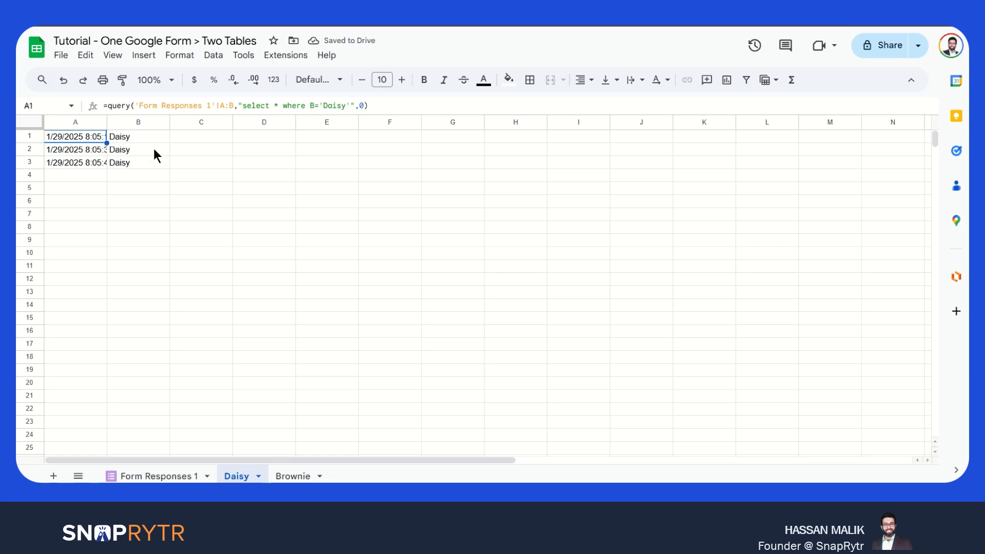
# - Remove the headers argument, including its comma, from the QUERY formula in A1 of the Daisy sheet
pyautogui.click(363, 106)
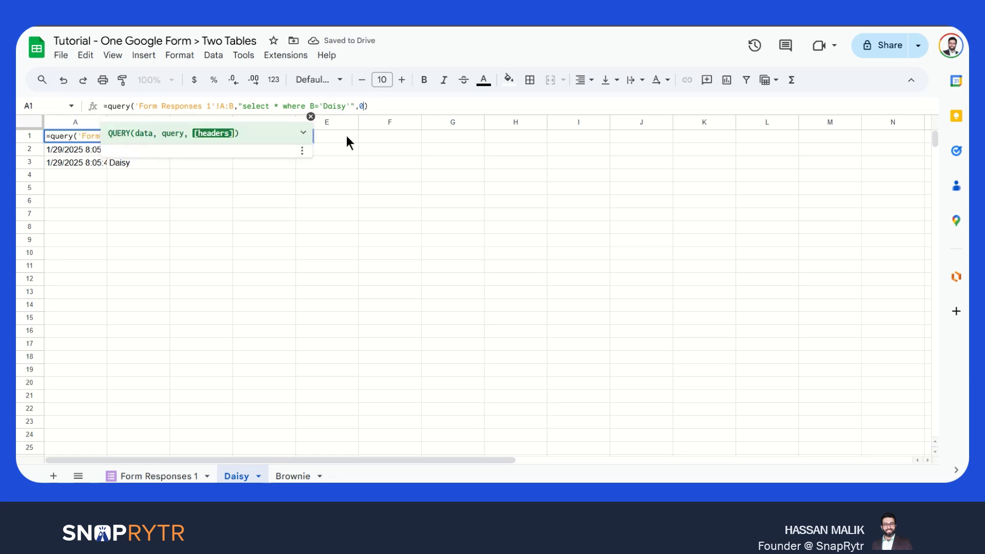
pyautogui.press('BackSpace')
pyautogui.press('BackSpace')
pyautogui.press('Return')
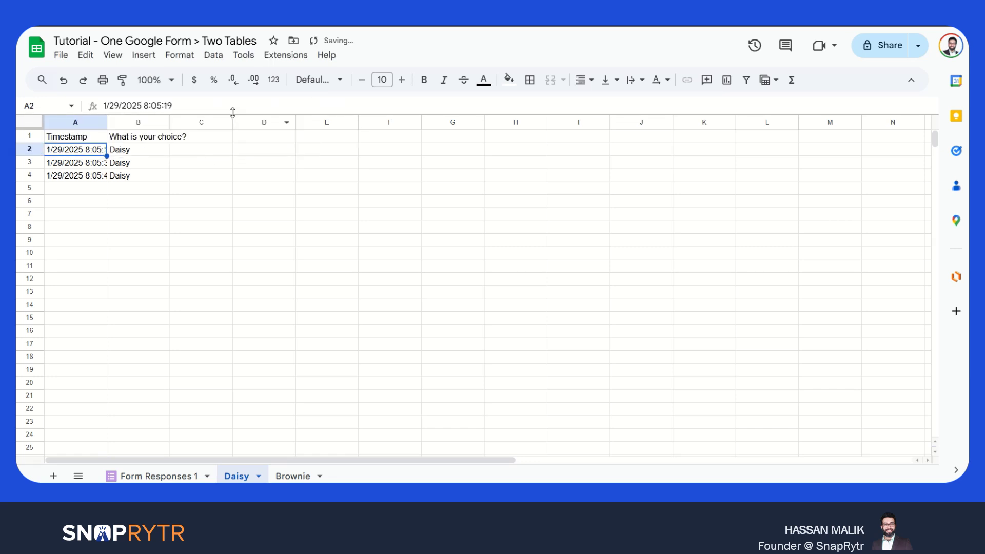
# - Format the Daisy sheet's header cells A1:B1 with a purple fill and white text
pyautogui.moveTo(82, 137); pyautogui.dragTo(131, 142)
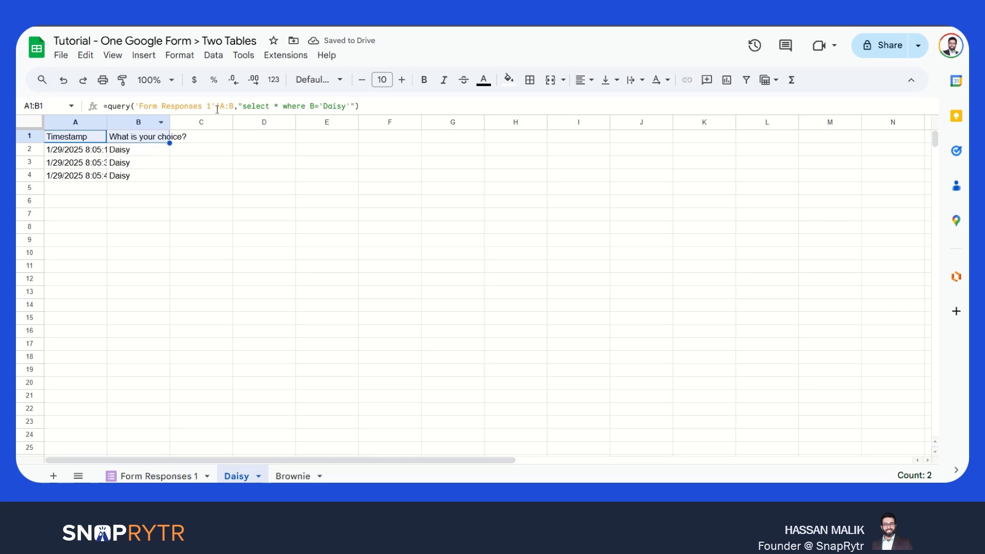
pyautogui.click(509, 79)
pyautogui.click(621, 136)
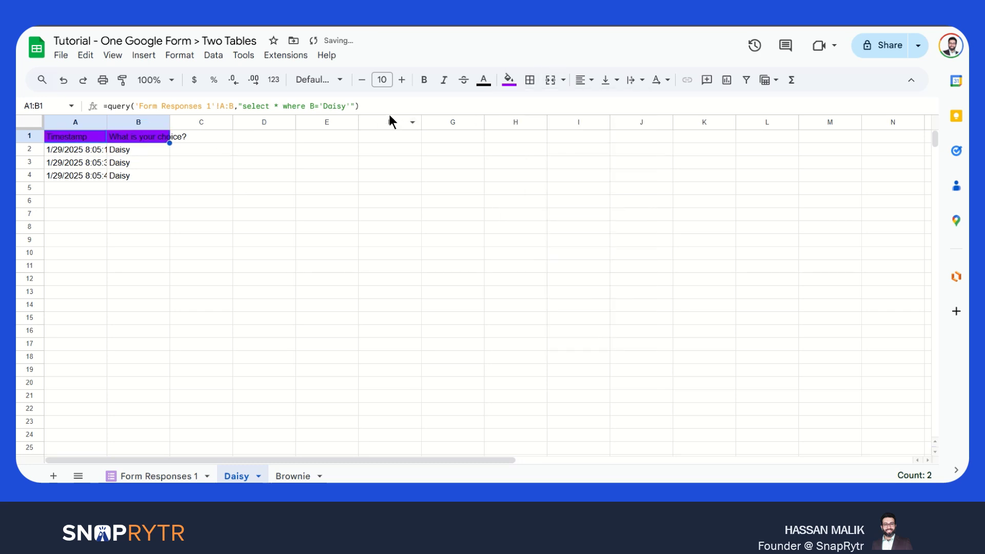
pyautogui.click(483, 79)
pyautogui.click(610, 124)
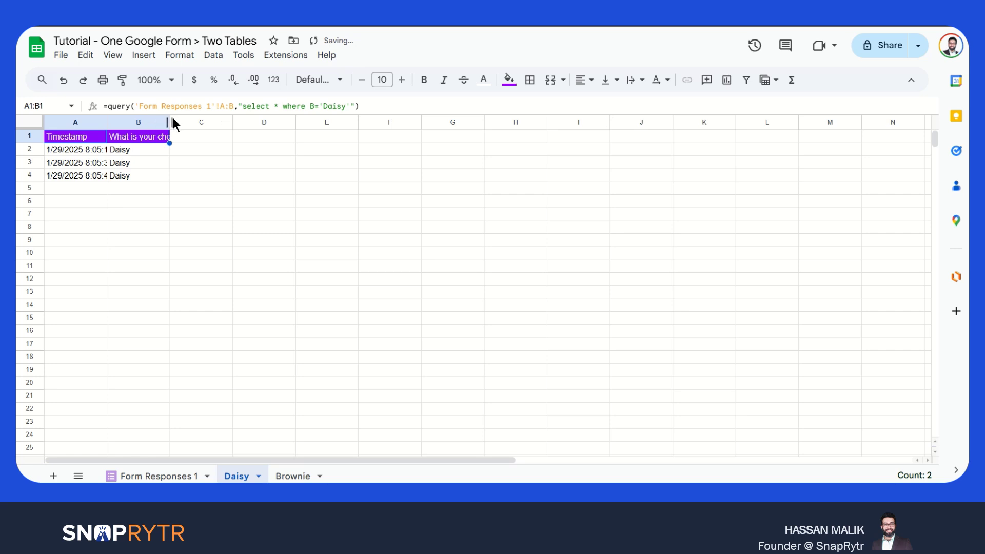
# - Widen columns B and A of the Daisy sheet to fit the question header and the full timestamps
pyautogui.moveTo(171, 120); pyautogui.dragTo(226, 126)
pyautogui.click(154, 175)
pyautogui.moveTo(108, 123); pyautogui.dragTo(135, 126)
pyautogui.click(172, 205)
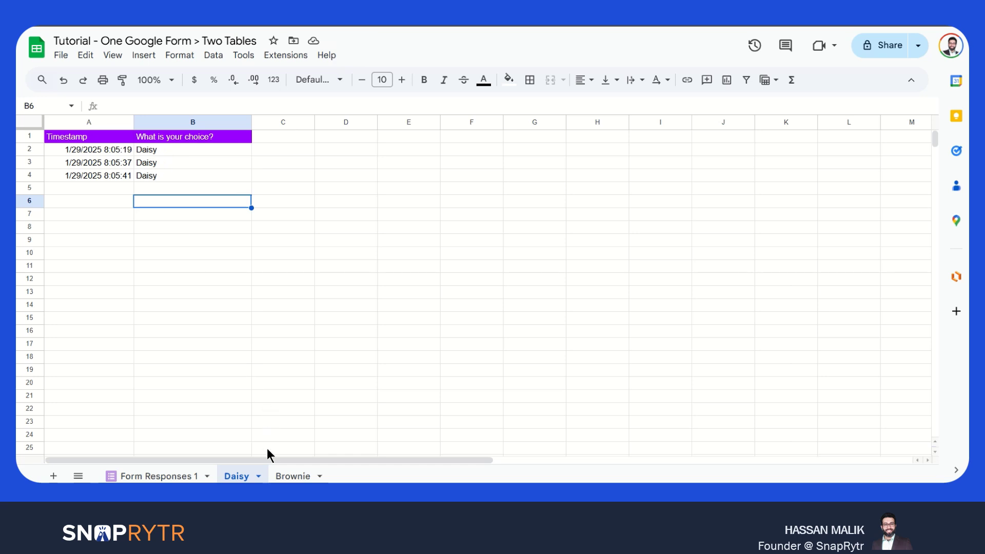
# - In cell A1 of the Brownie sheet, enter =query('Form Responses 1'!A:B,"select * where B='Brownie'")
pyautogui.click(287, 476)
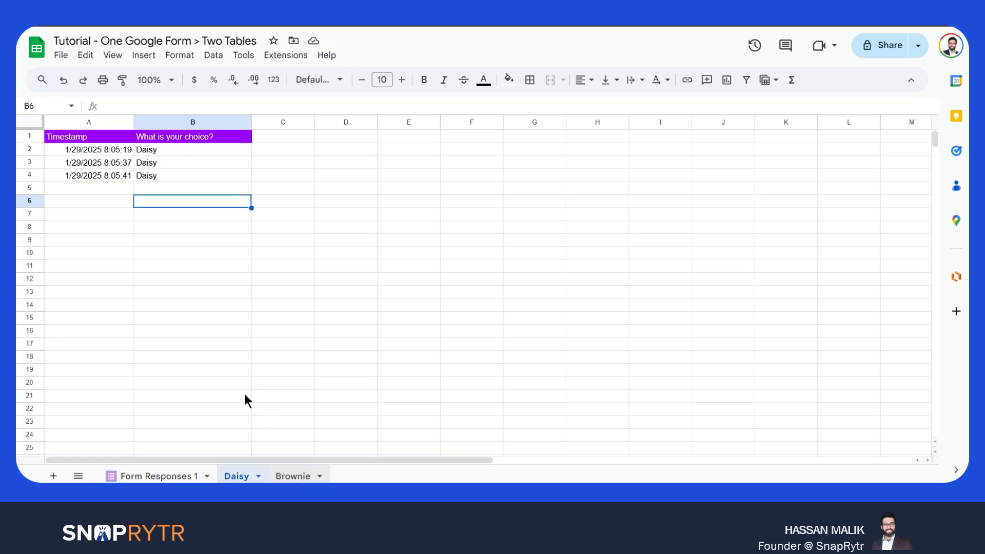
pyautogui.click(123, 107)
pyautogui.write('=query(')
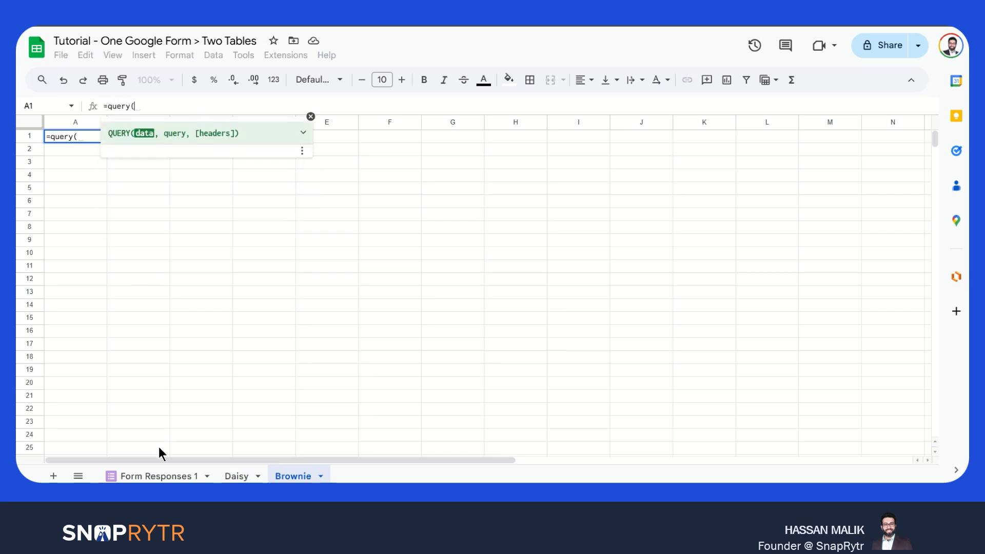
pyautogui.click(154, 474)
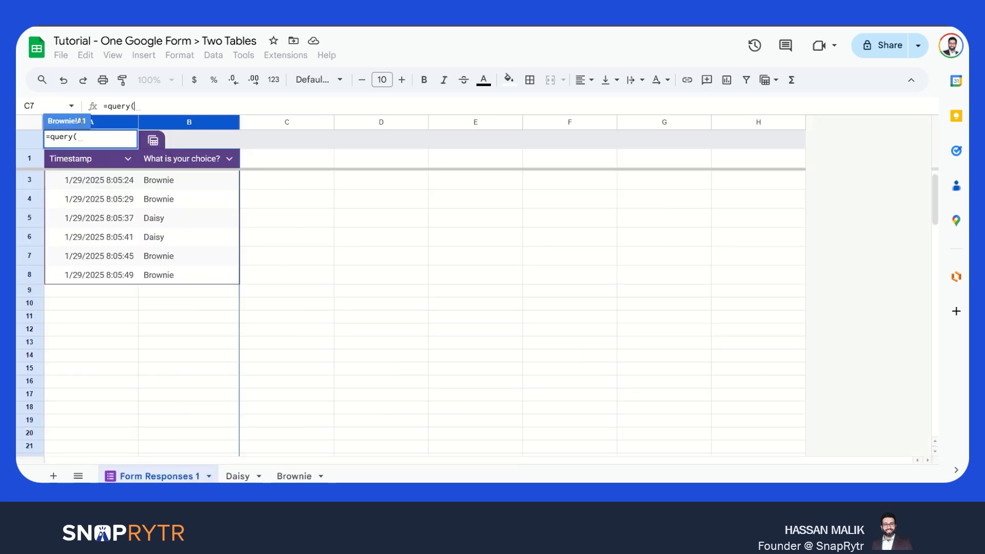
pyautogui.moveTo(159, 126); pyautogui.dragTo(123, 123)
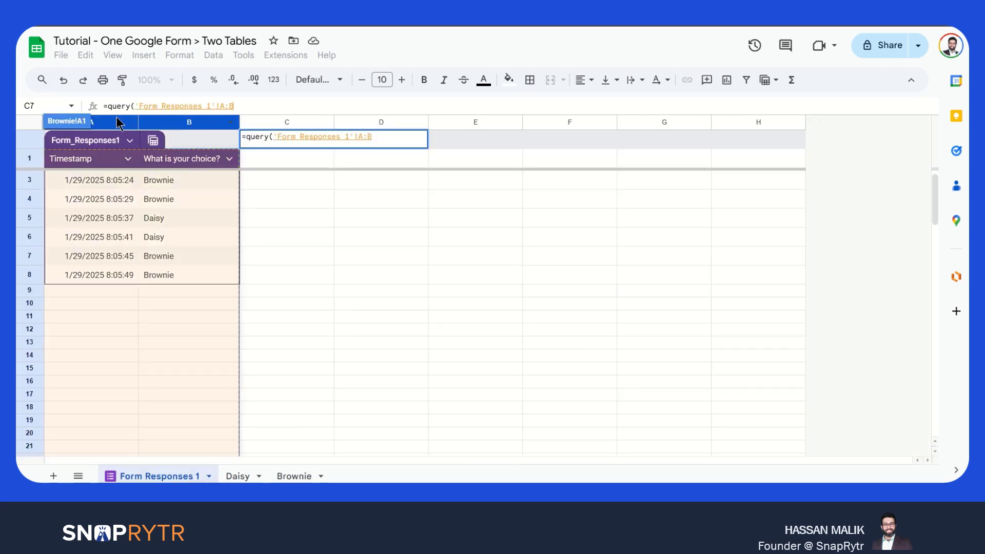
pyautogui.write(',"select')
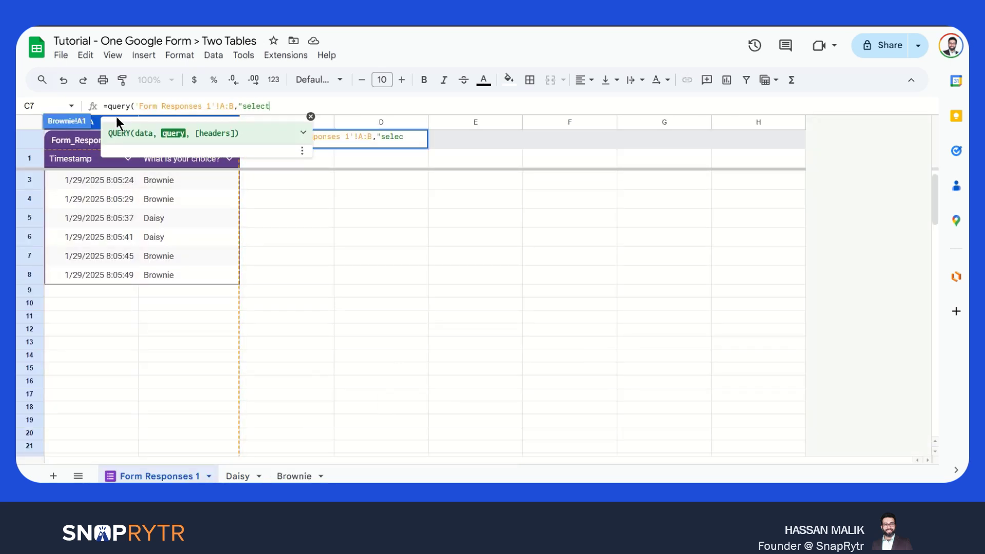
pyautogui.write(" * where B='")
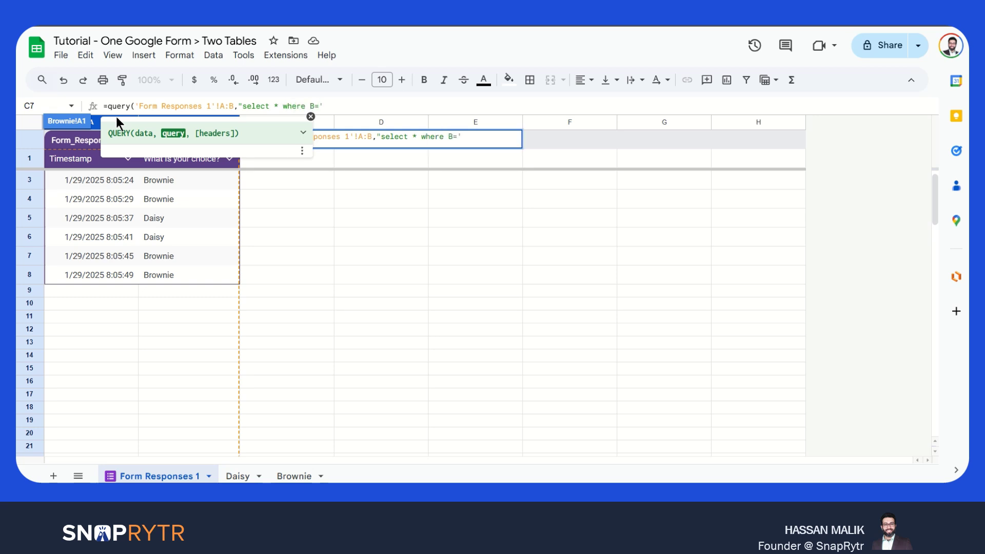
pyautogui.write('Brownie\'")')
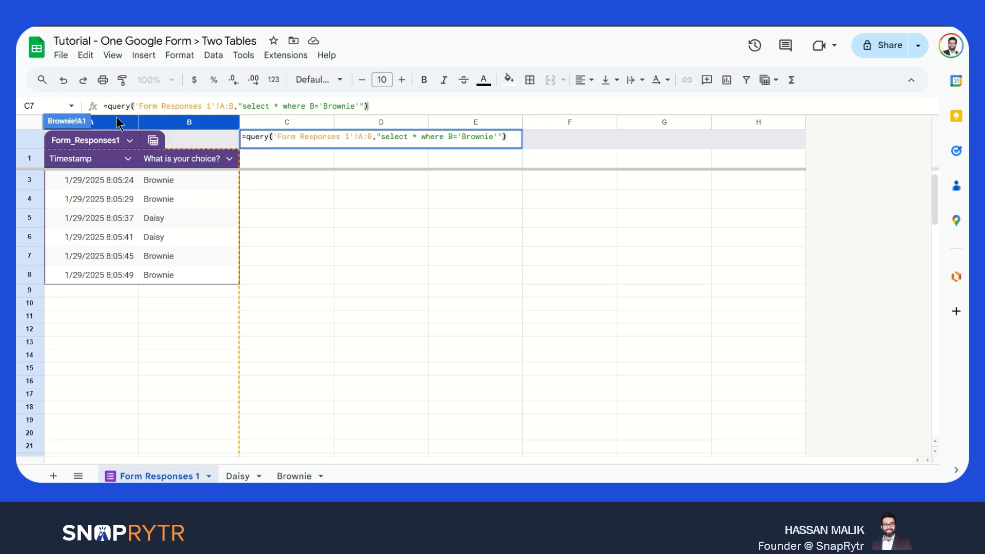
pyautogui.press('Return')
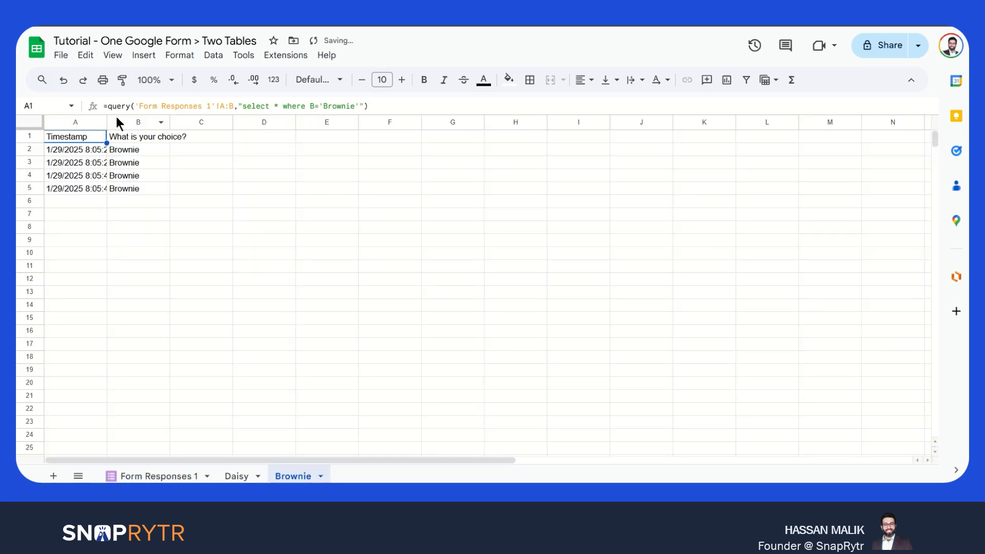
# - Format the Brownie sheet's header cells A1:B1 with a magenta fill and white text
pyautogui.moveTo(114, 135); pyautogui.dragTo(77, 136)
pyautogui.click(509, 80)
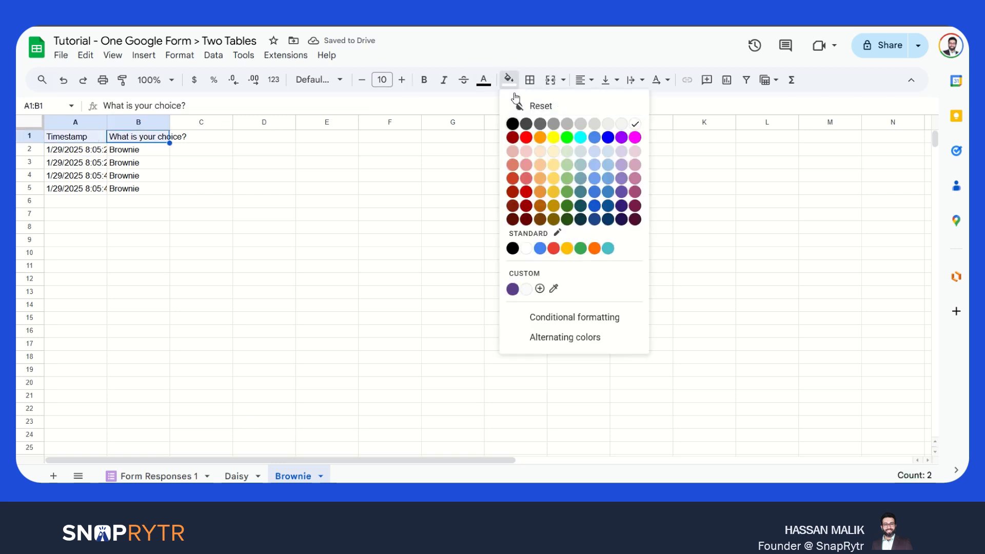
pyautogui.click(636, 140)
pyautogui.click(484, 80)
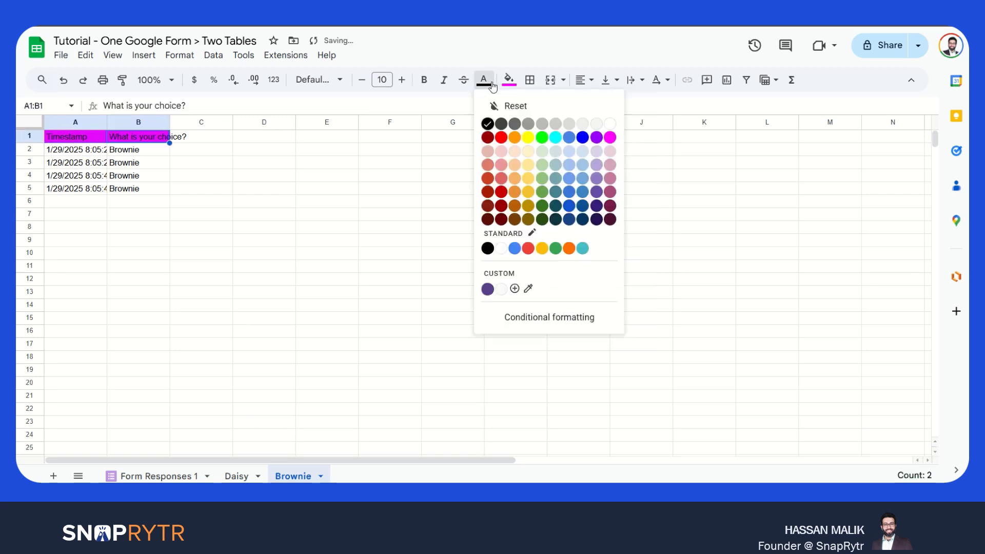
pyautogui.click(609, 125)
pyautogui.click(441, 150)
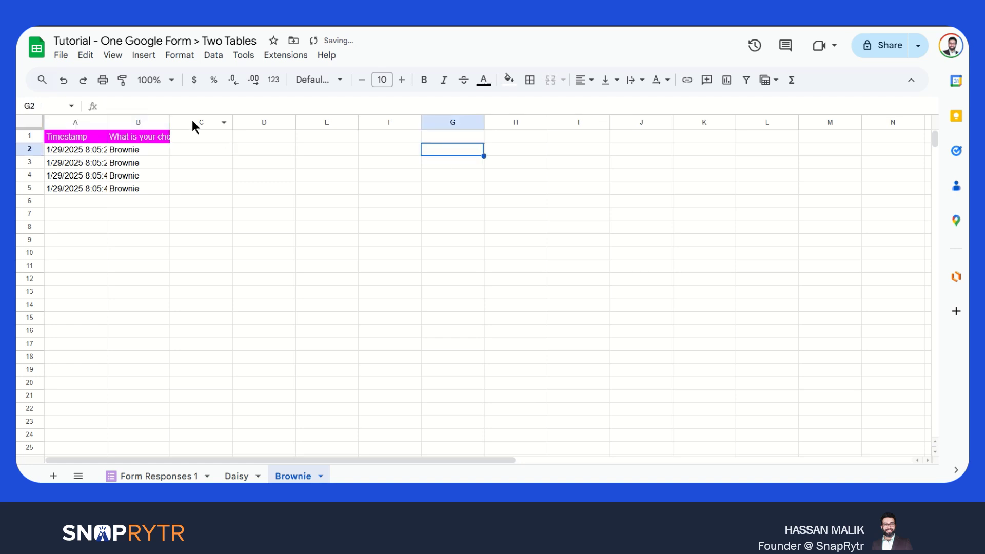
# - Widen columns B and A of the Brownie sheet to fit the question header and the full timestamps
pyautogui.moveTo(170, 121); pyautogui.dragTo(223, 122)
pyautogui.click(124, 214)
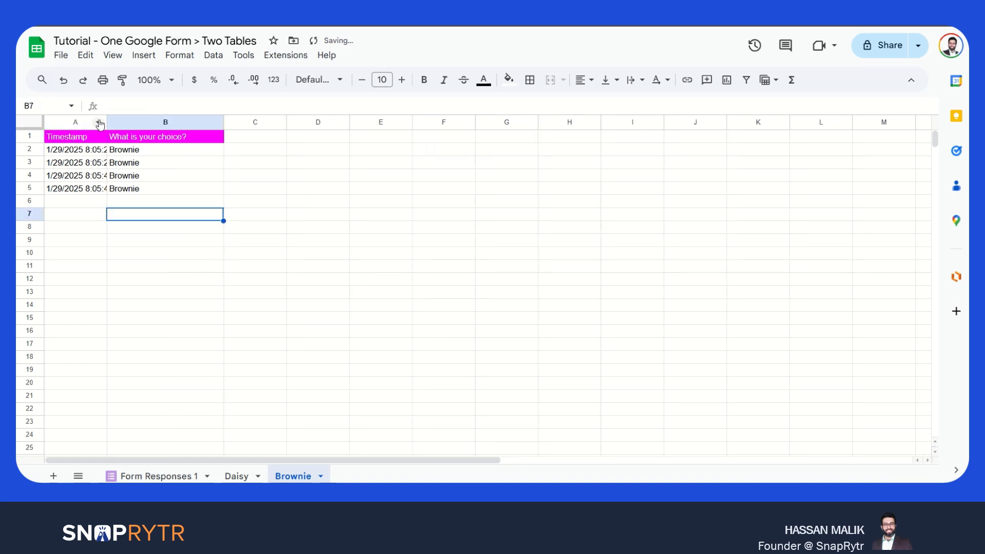
pyautogui.moveTo(106, 122); pyautogui.dragTo(153, 122)
pyautogui.click(140, 204)
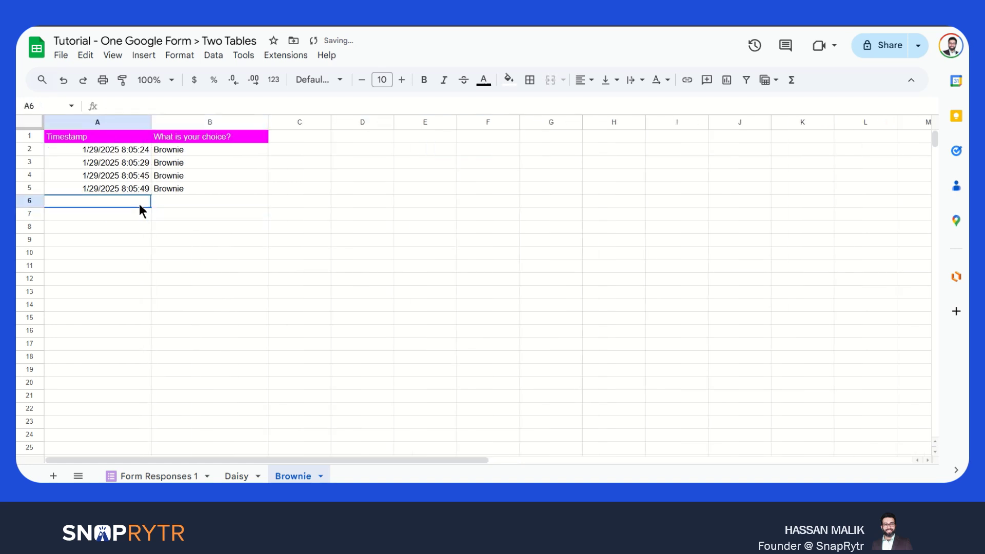
# - Review the Daisy and Brownie sheets, then switch to the Daisy Brownie Google Form and submit another response choosing Brownie
pyautogui.click(261, 474)
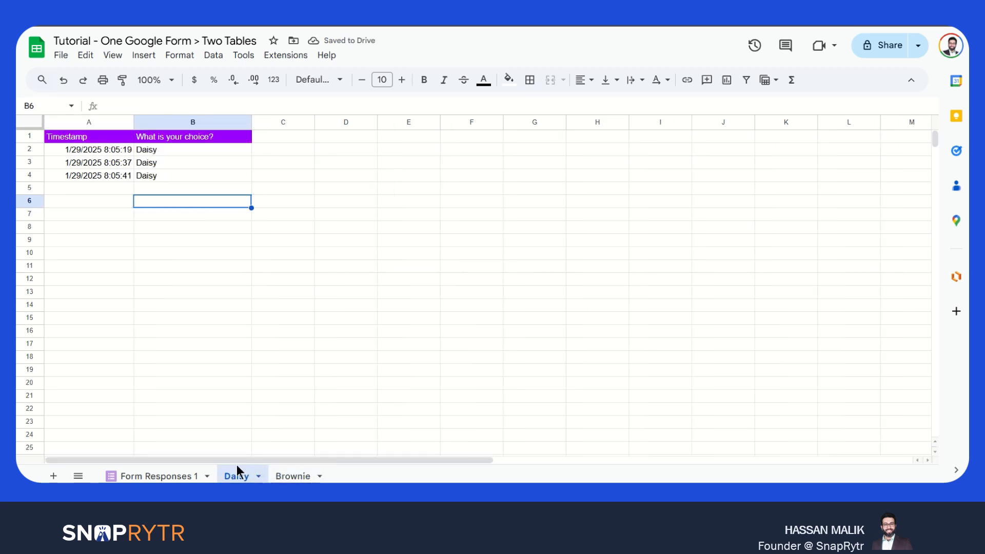
pyautogui.click(294, 475)
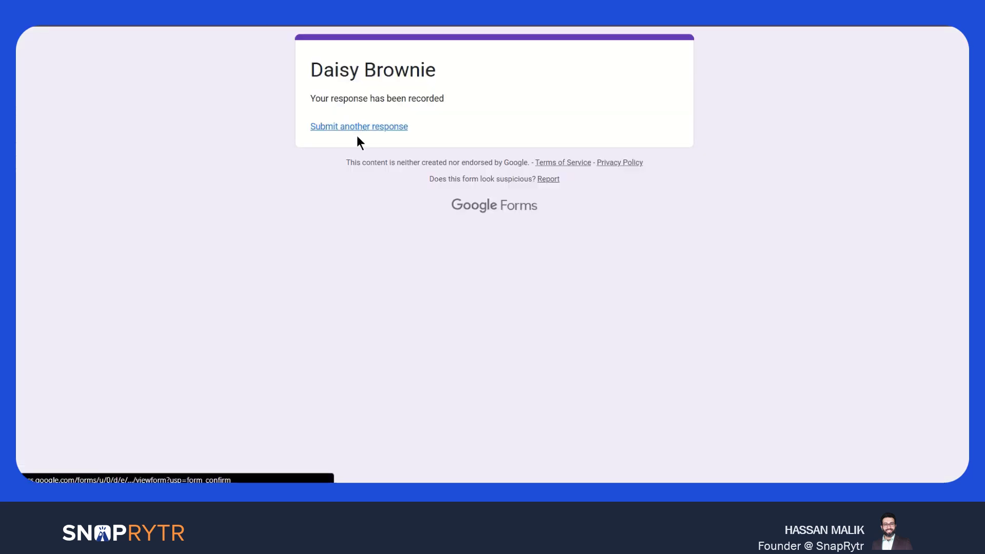
pyautogui.click(338, 127)
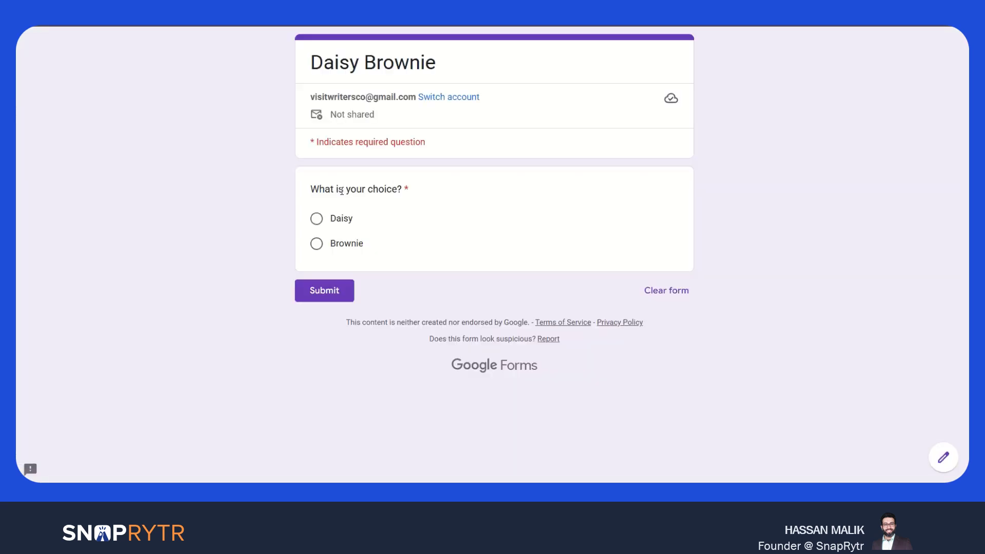
pyautogui.click(328, 244)
pyautogui.click(334, 290)
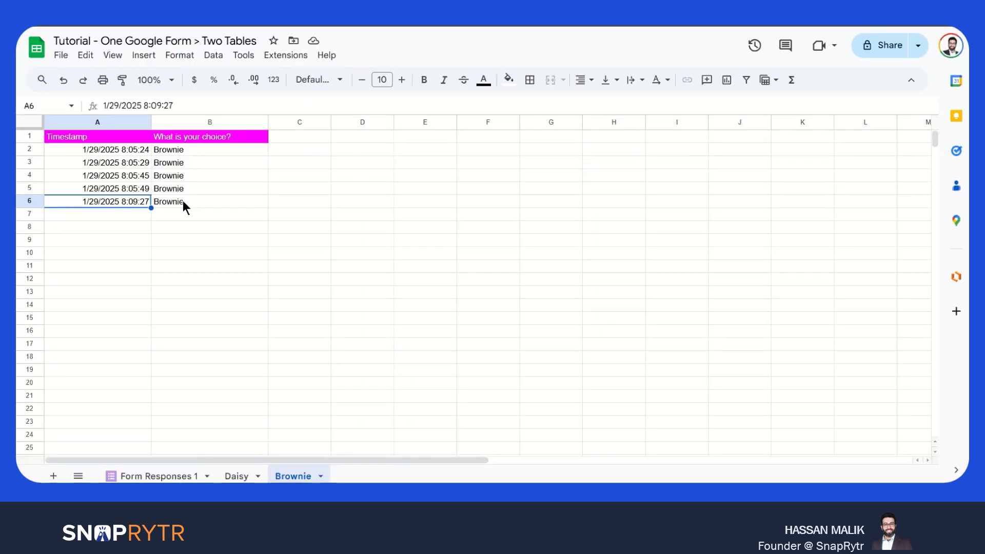
# - Check the Form Responses 1, Daisy and Brownie sheets for the newly submitted response
pyautogui.click(134, 475)
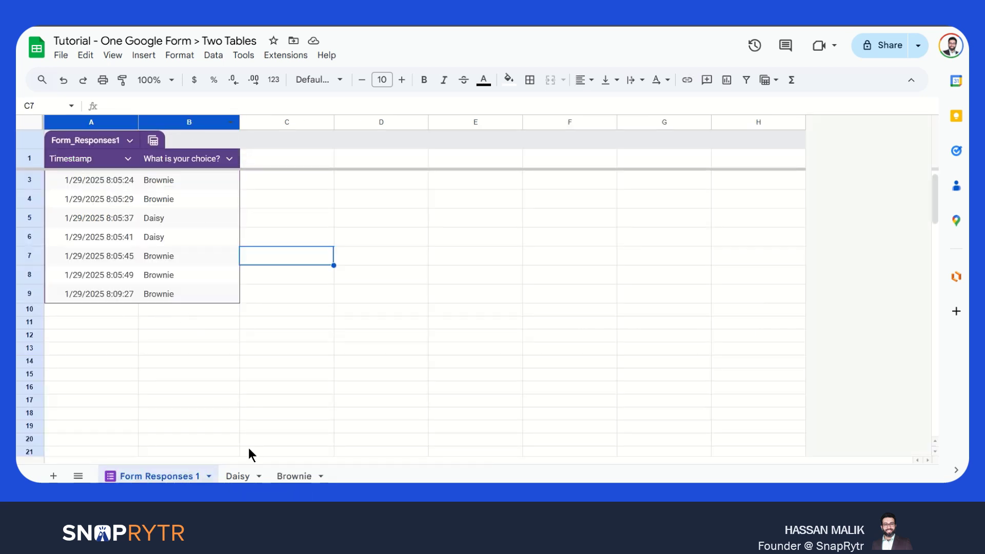
pyautogui.click(237, 476)
pyautogui.click(291, 477)
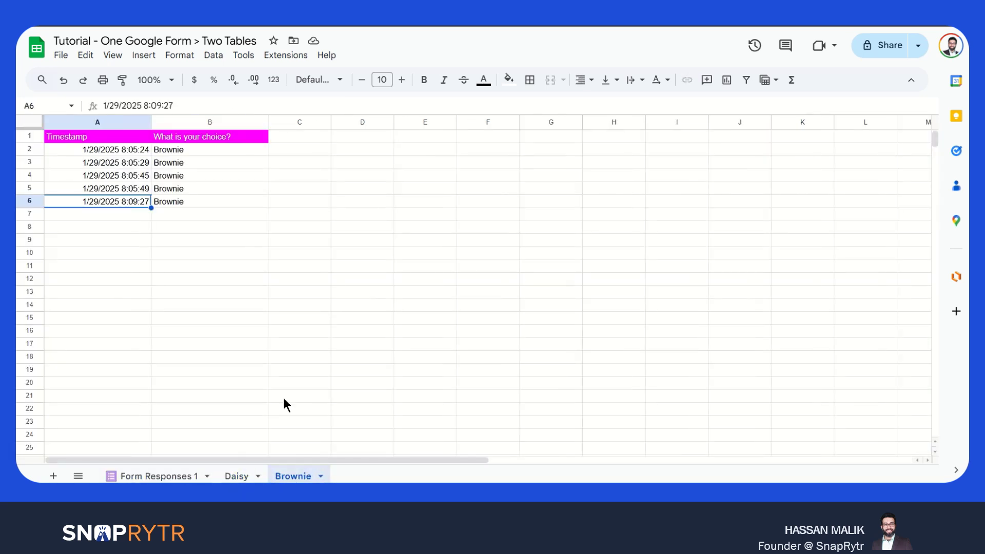